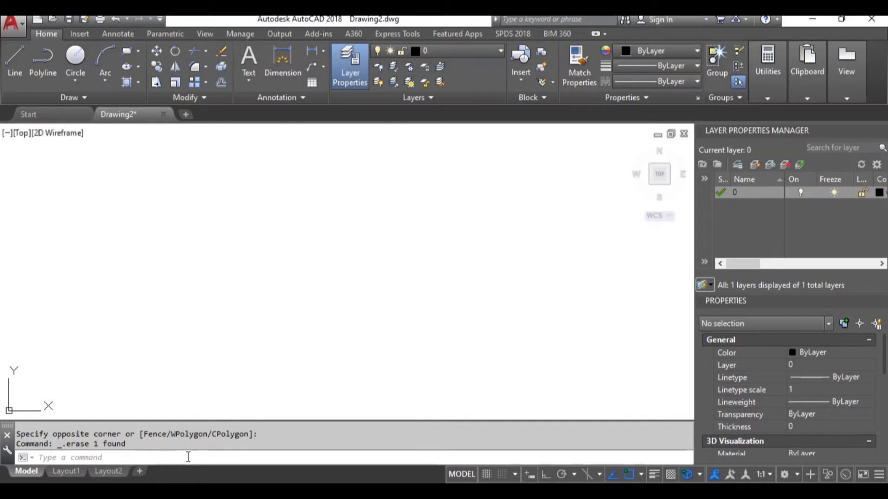
pyautogui.write('rec')
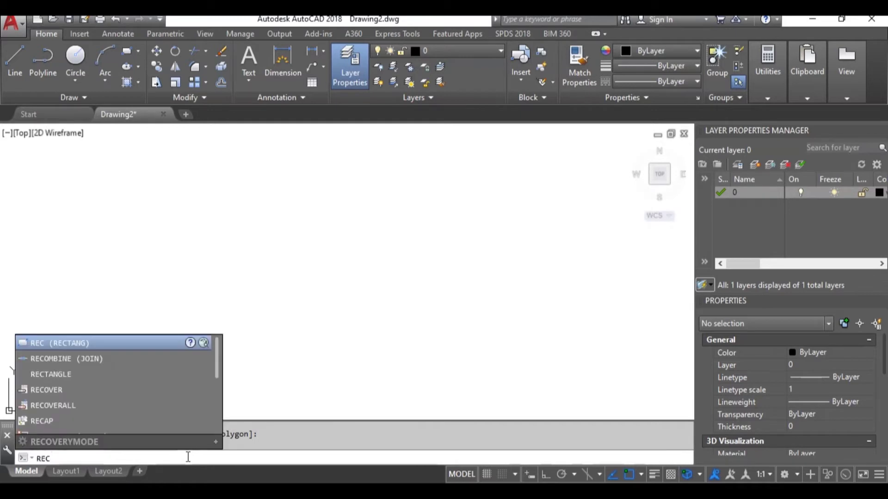
pyautogui.press('Return')
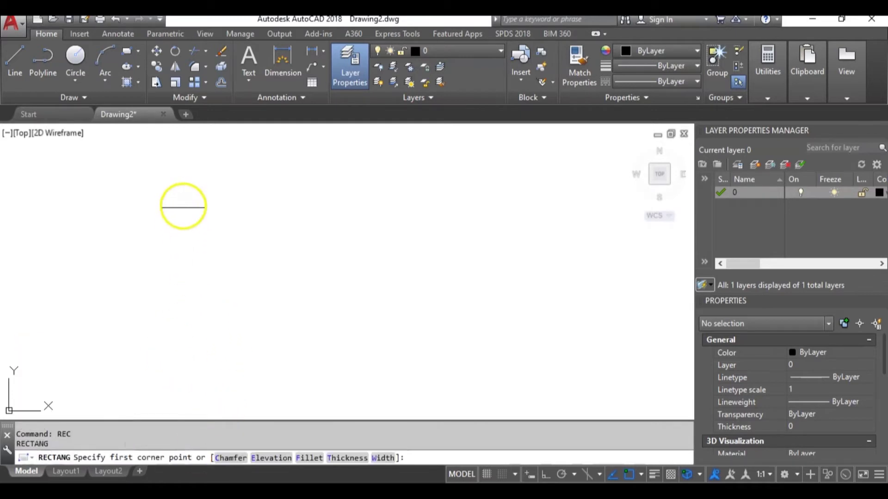
pyautogui.click(182, 213)
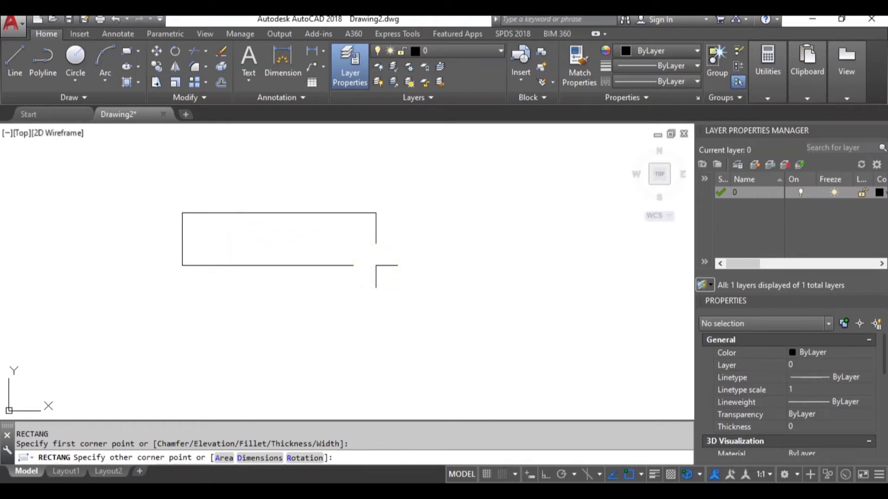
pyautogui.press('F8')
pyautogui.write('@1200,225')
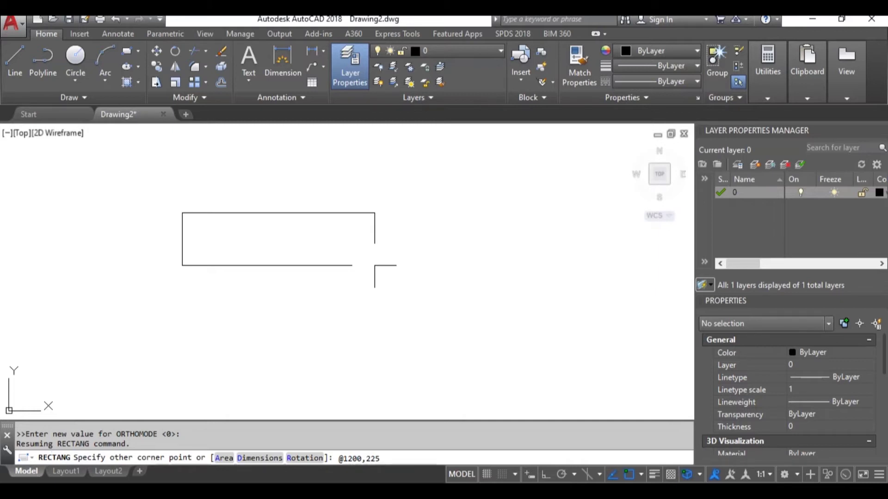
pyautogui.press('Return')
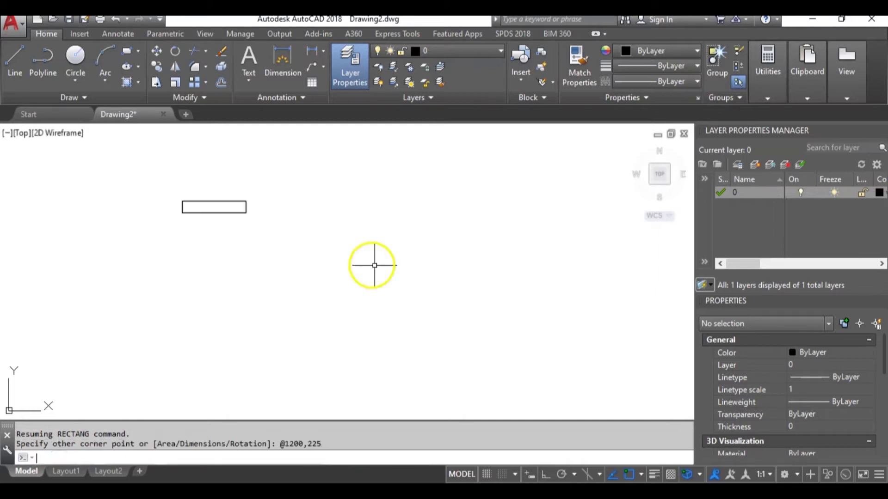
pyautogui.moveTo(232, 228); pyautogui.dragTo(291, 272, button='middle')
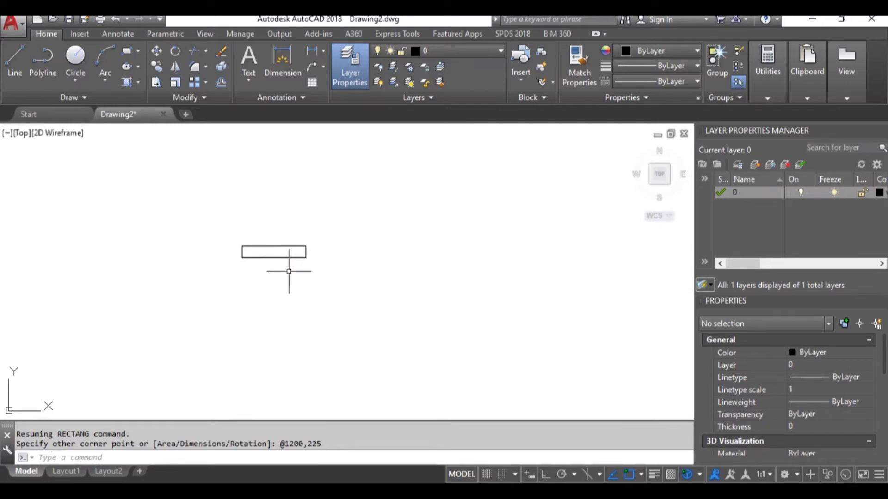
pyautogui.moveTo(282, 268); pyautogui.dragTo(341, 278, button='middle')
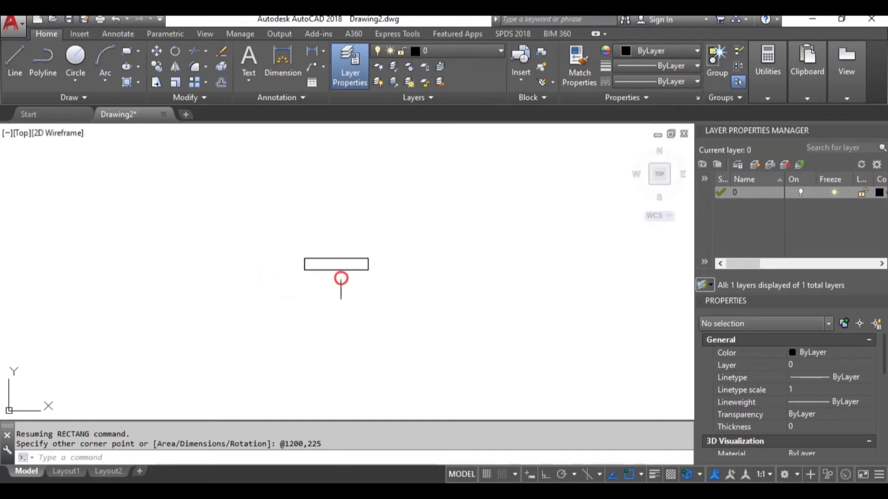
pyautogui.scroll(2, 342, 272)
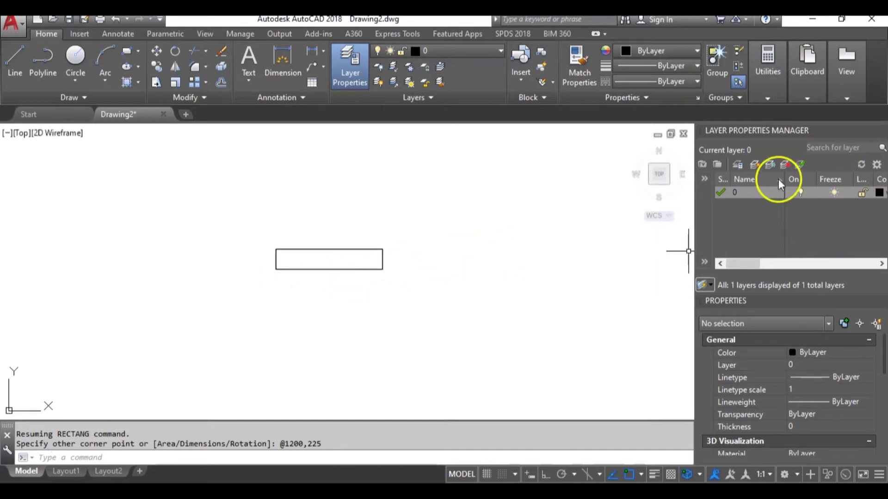
# Create a new layer named Windows with colour blue.
pyautogui.click(756, 164)
pyautogui.click(774, 214)
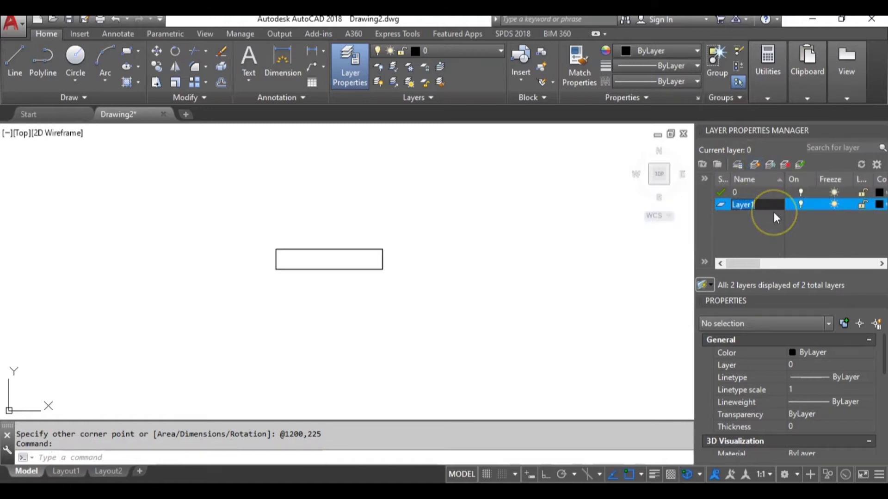
pyautogui.write('Windows')
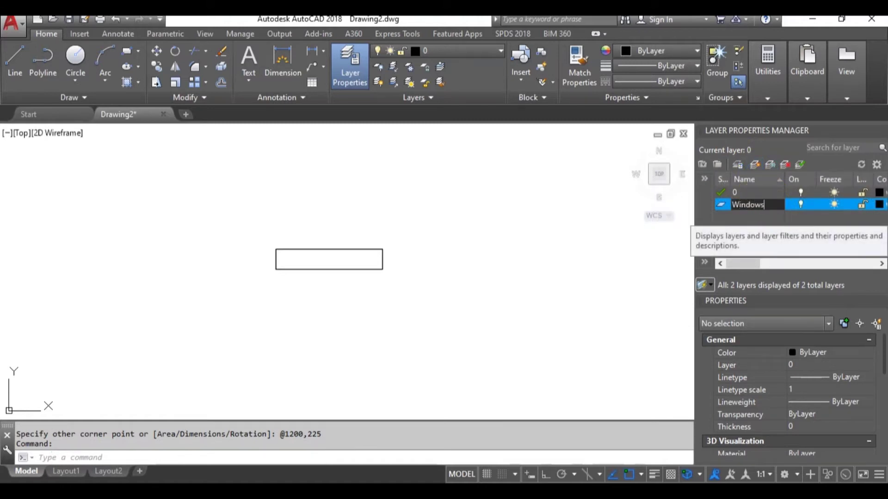
pyautogui.press('Return')
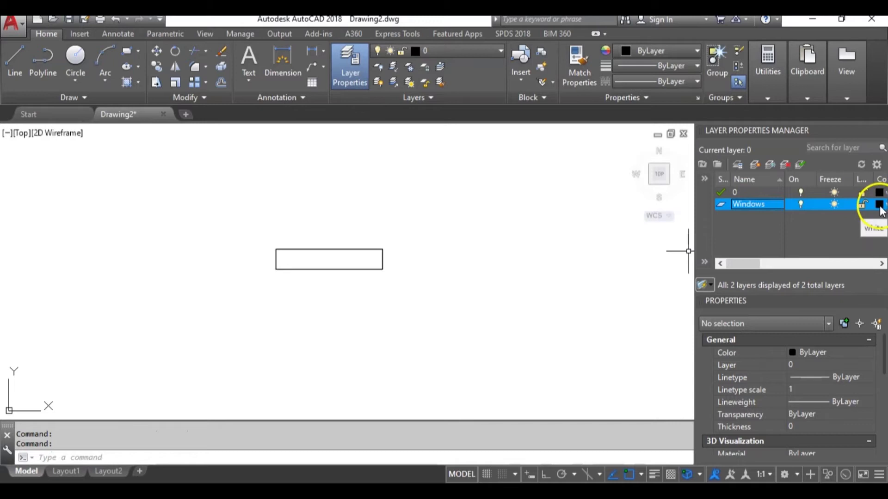
pyautogui.click(879, 205)
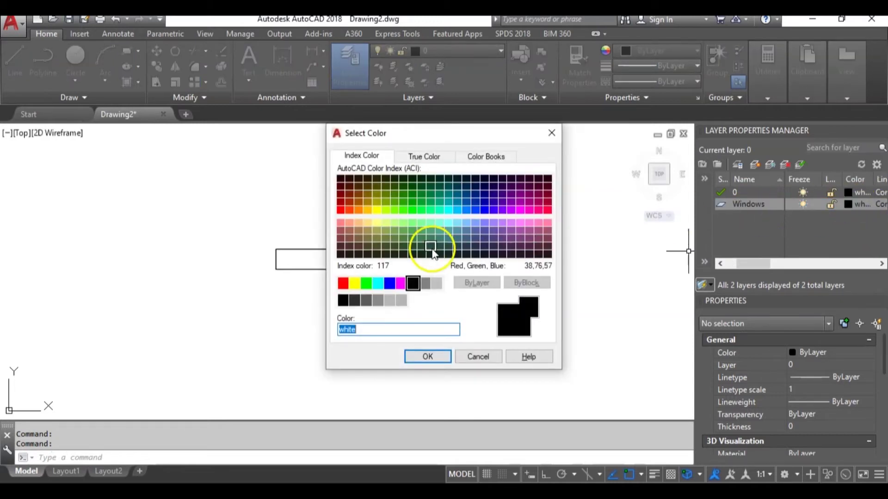
pyautogui.click(389, 283)
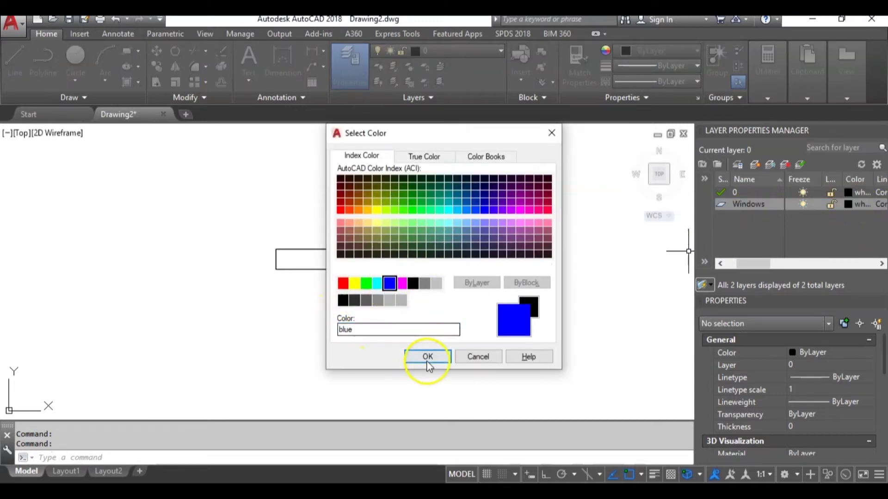
pyautogui.click(427, 357)
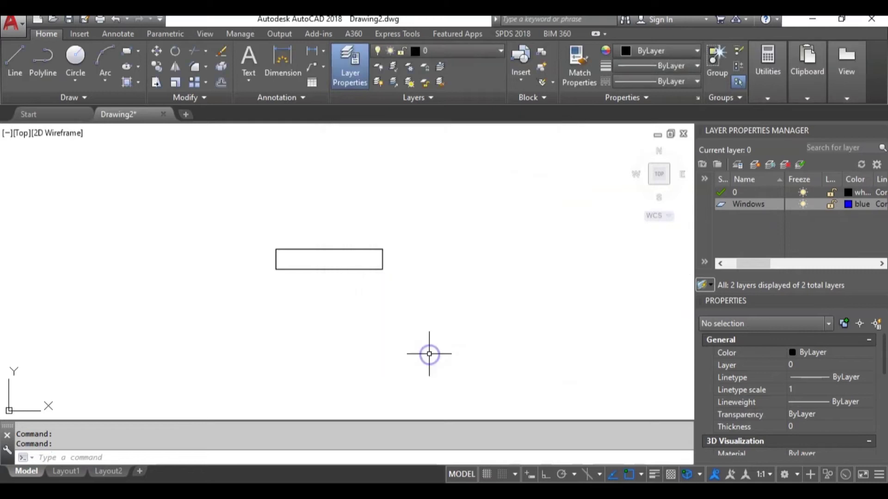
# Move the rectangle onto the Windows layer.
pyautogui.click(205, 205)
pyautogui.click(437, 301)
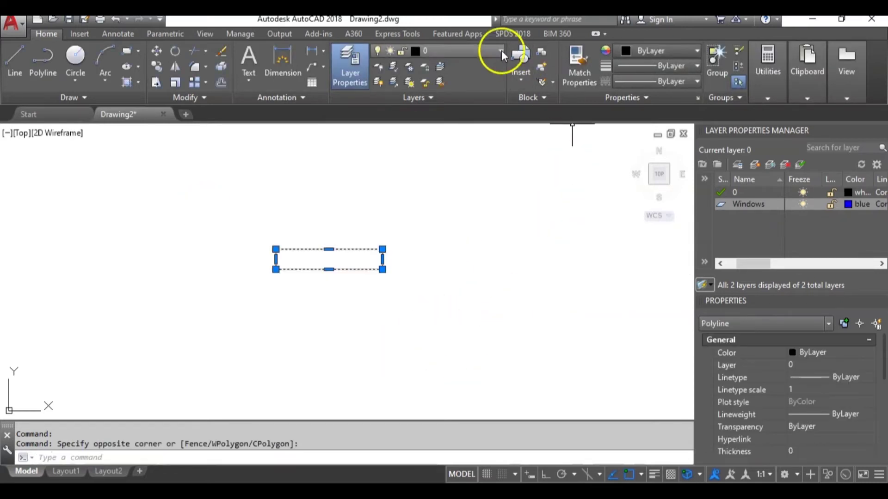
pyautogui.click(485, 53)
pyautogui.click(475, 82)
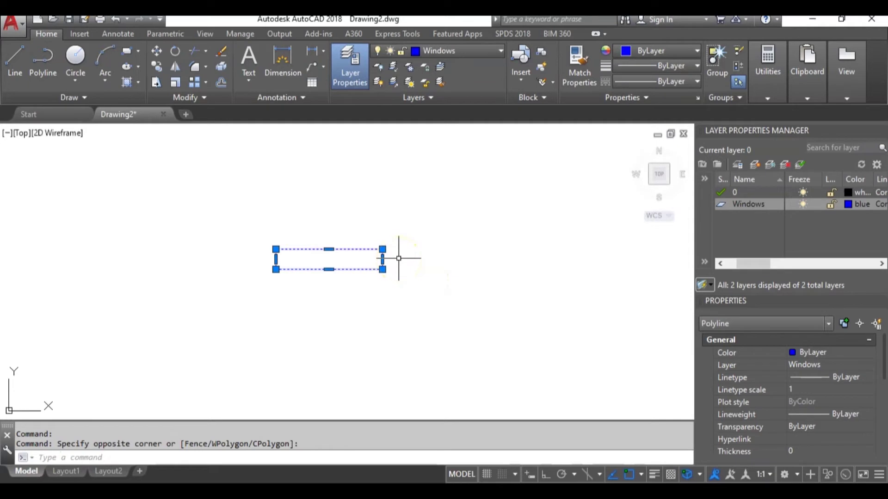
# Explode the rectangle into separate lines and select its top edge.
pyautogui.write('X')
pyautogui.press('Return')
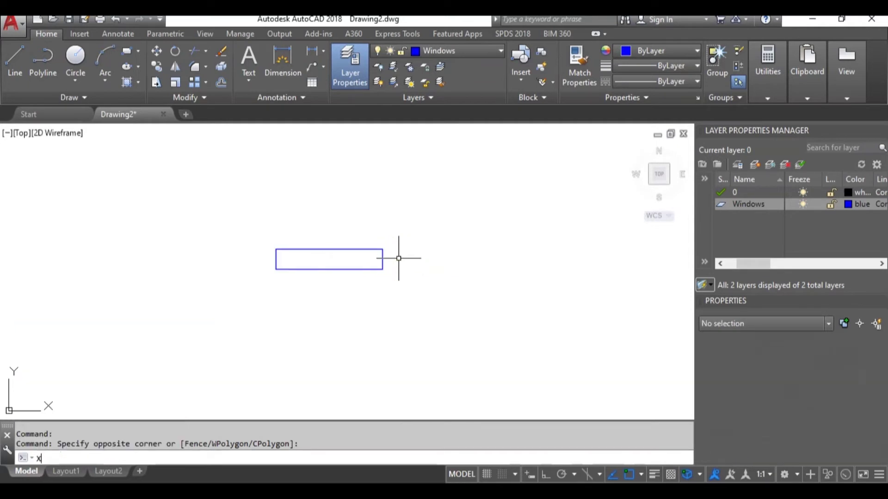
pyautogui.click(368, 246)
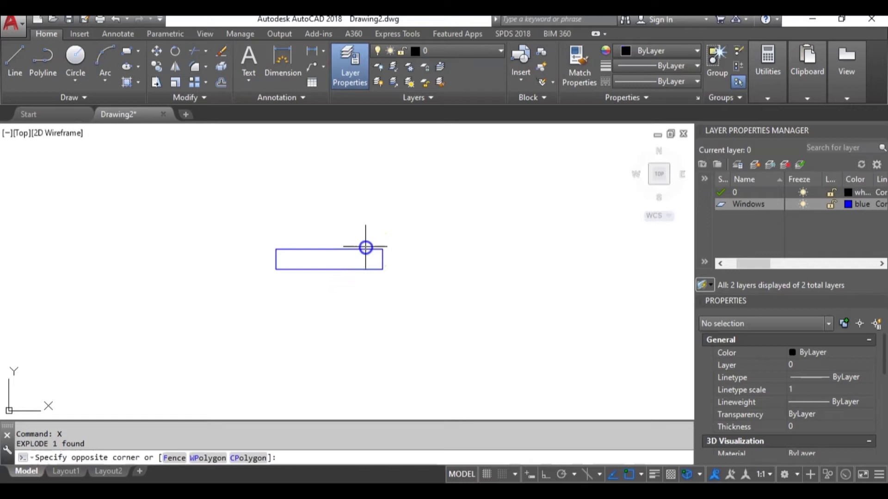
pyautogui.click(349, 249)
pyautogui.press('Escape')
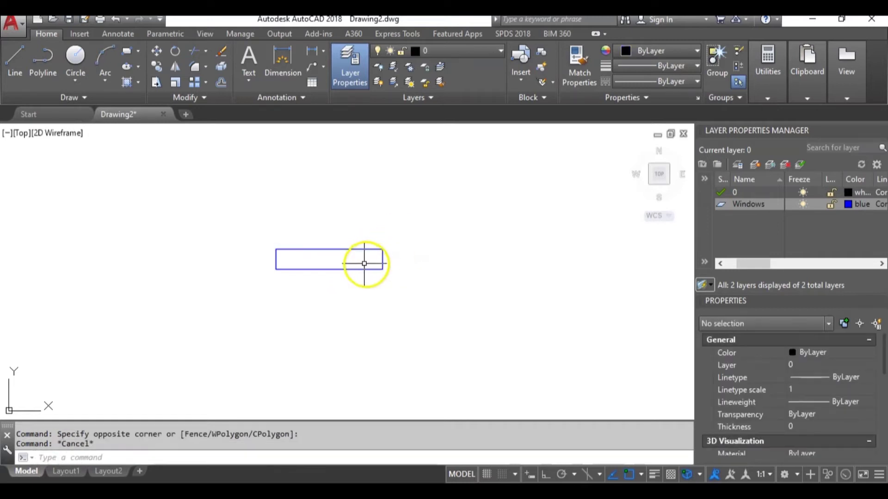
pyautogui.click(356, 254)
pyautogui.click(334, 226)
pyautogui.click(417, 207)
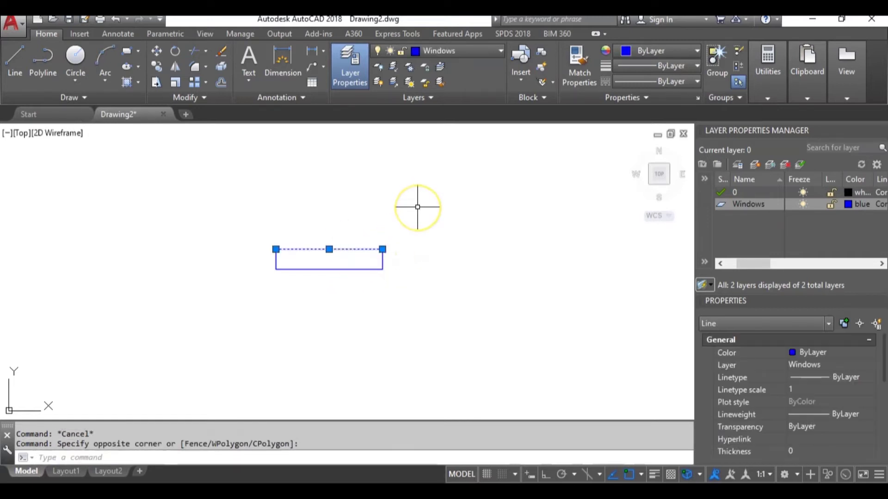
# Offset the top and bottom edges 50 inward.
pyautogui.write('o')
pyautogui.press('Return')
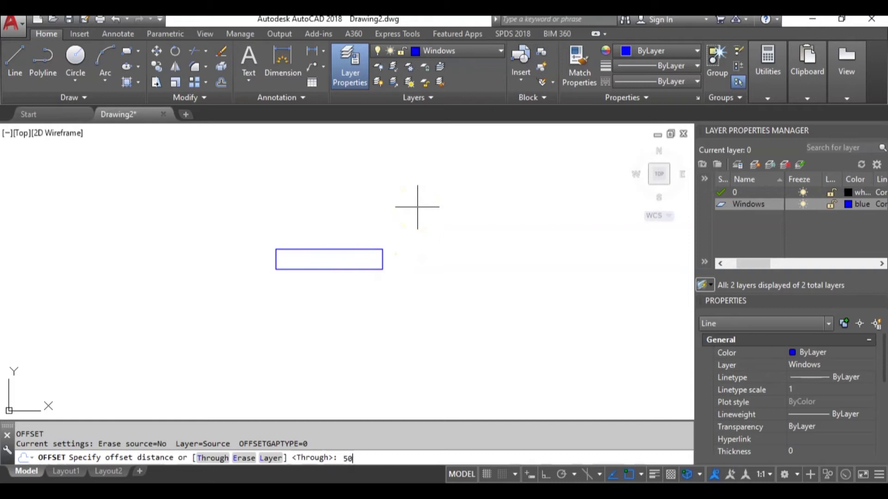
pyautogui.write('50')
pyautogui.press('Return')
pyautogui.click(344, 267)
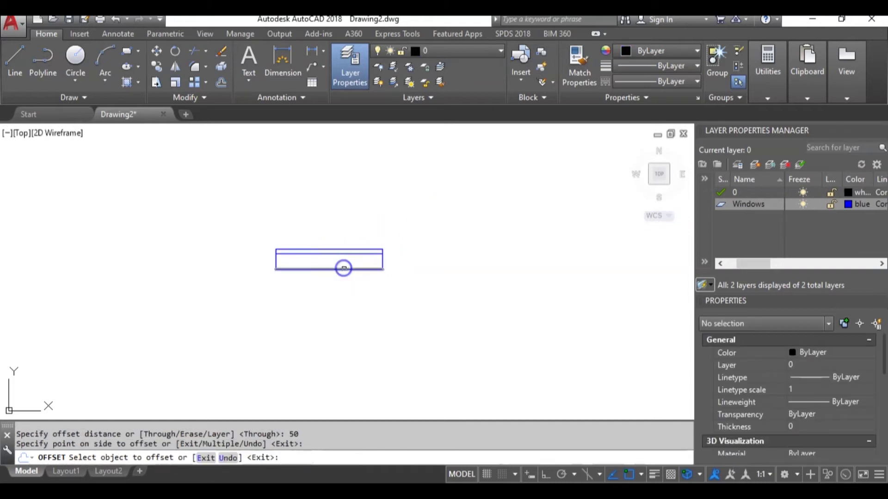
pyautogui.scroll(2, 347, 259)
pyautogui.click(331, 279)
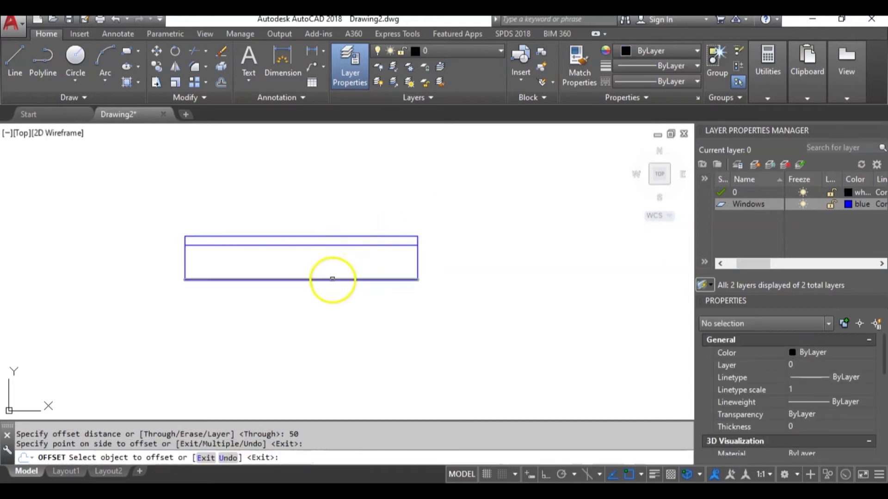
pyautogui.click(325, 255)
pyautogui.press('Escape')
# Offset the two inner horizontal lines a further 20 inward.
pyautogui.click(347, 249)
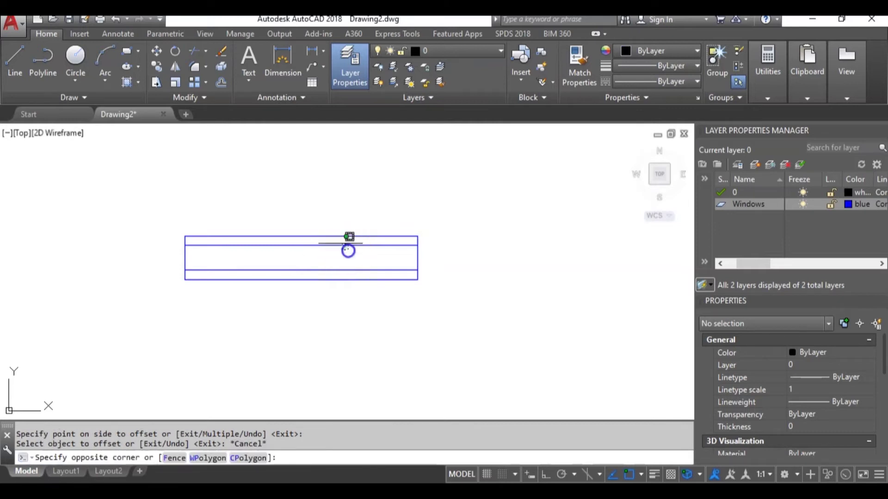
pyautogui.click(349, 237)
pyautogui.write('o')
pyautogui.press('Return')
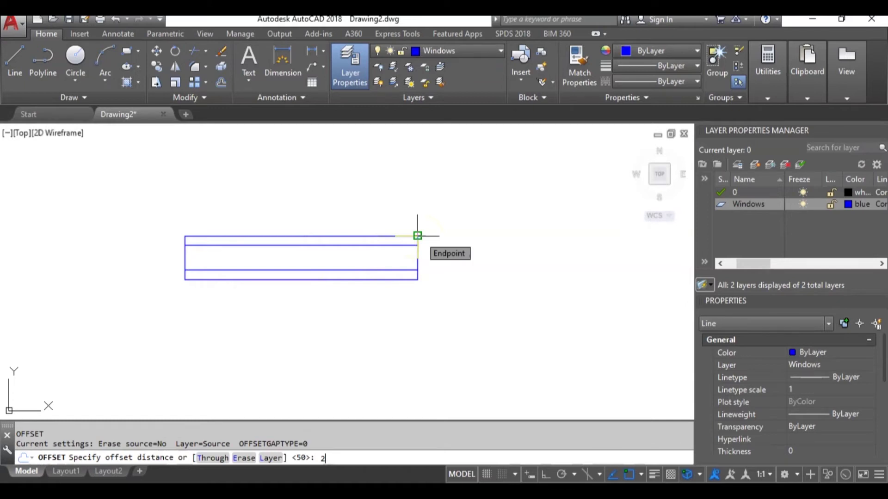
pyautogui.write('0')
pyautogui.press('Return')
pyautogui.click(401, 260)
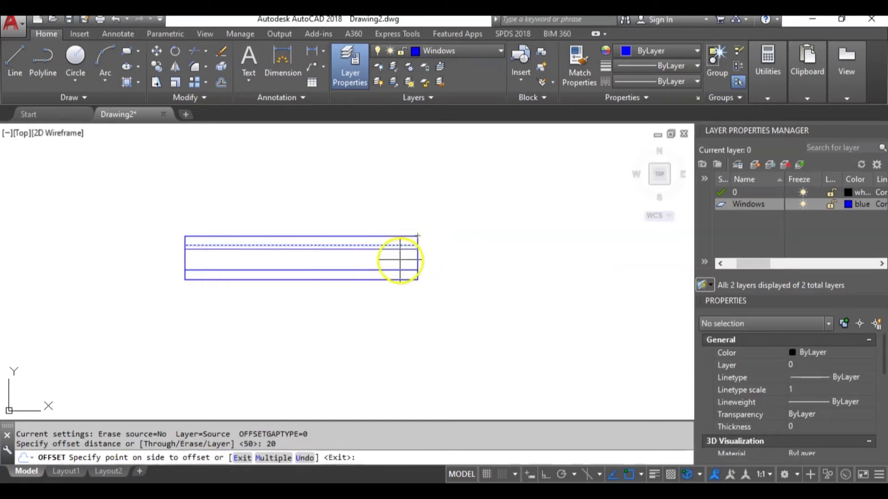
pyautogui.click(334, 269)
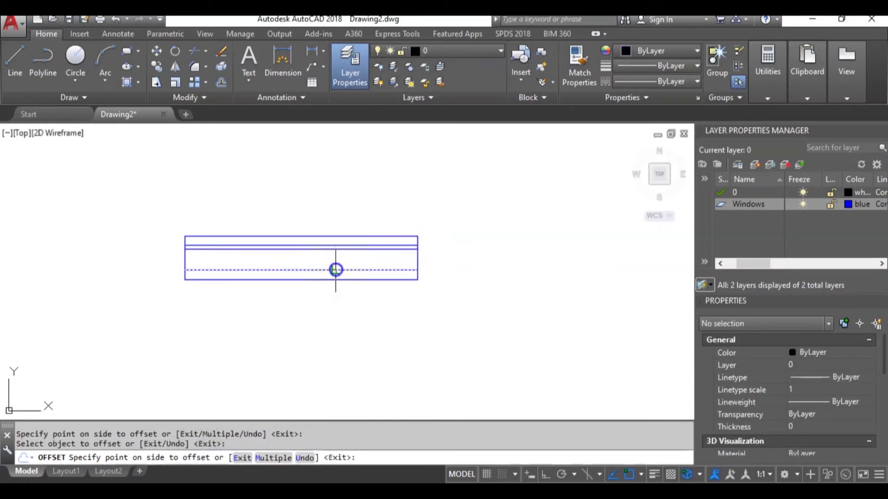
pyautogui.click(332, 258)
pyautogui.press('Escape')
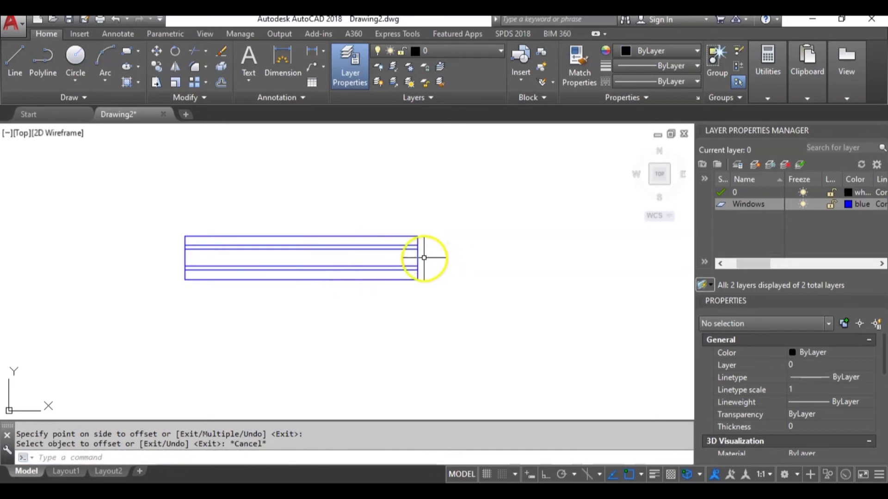
pyautogui.click(418, 258)
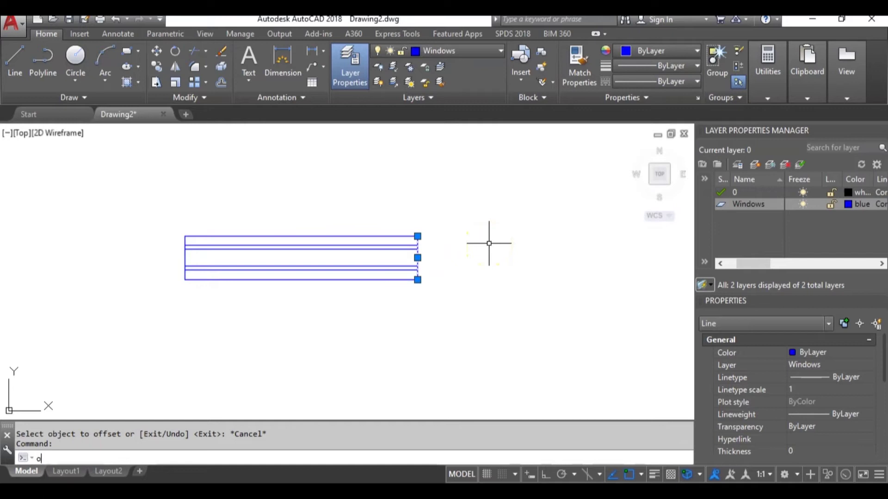
# Offset the left and right end lines 100 inward.
pyautogui.write('o')
pyautogui.press('Return')
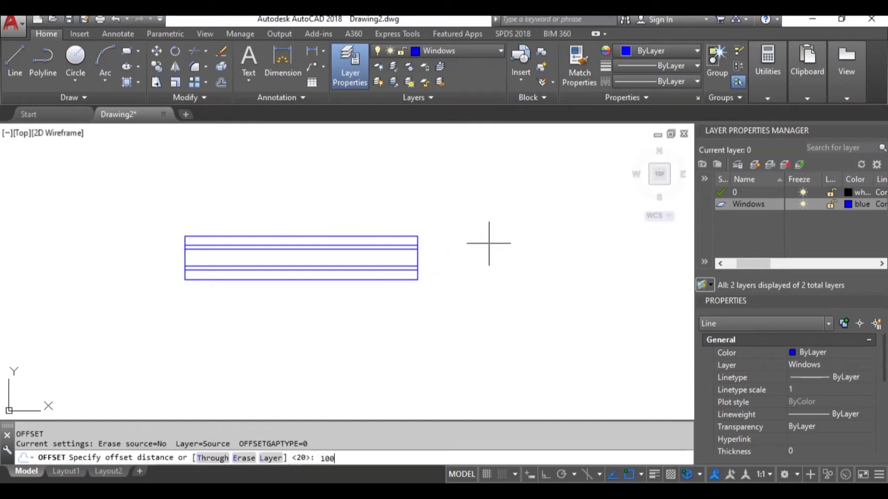
pyautogui.write('100')
pyautogui.press('Return')
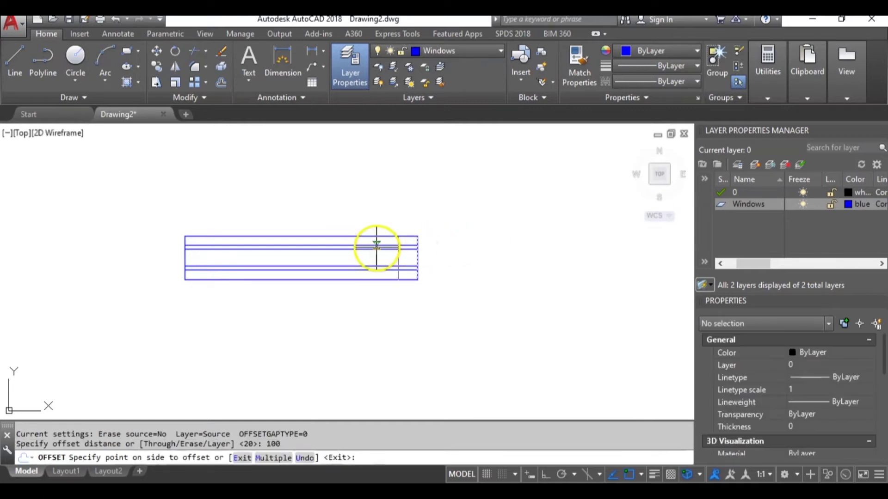
pyautogui.click(376, 248)
pyautogui.click(185, 257)
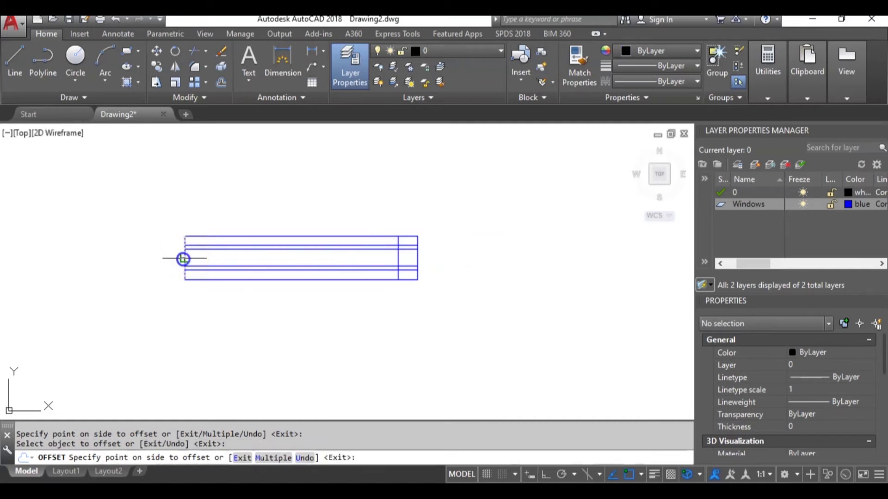
pyautogui.click(230, 259)
pyautogui.press('Escape')
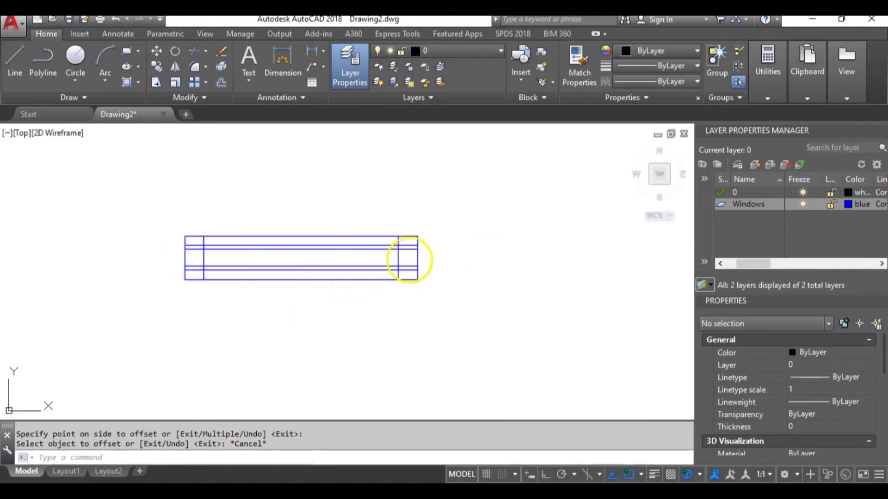
pyautogui.scroll(2, 409, 264)
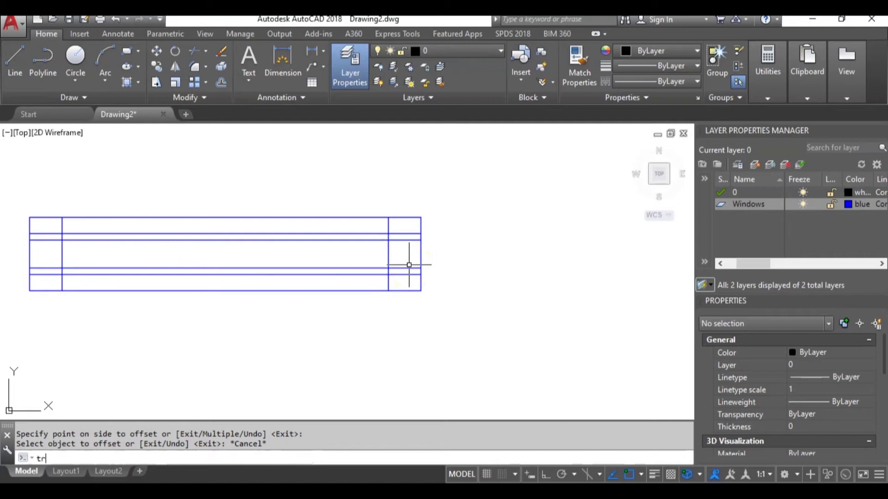
# Trim the inner horizontal lines out of the left and right end panels.
pyautogui.write('tr')
pyautogui.press('Return')
pyautogui.press('Return')
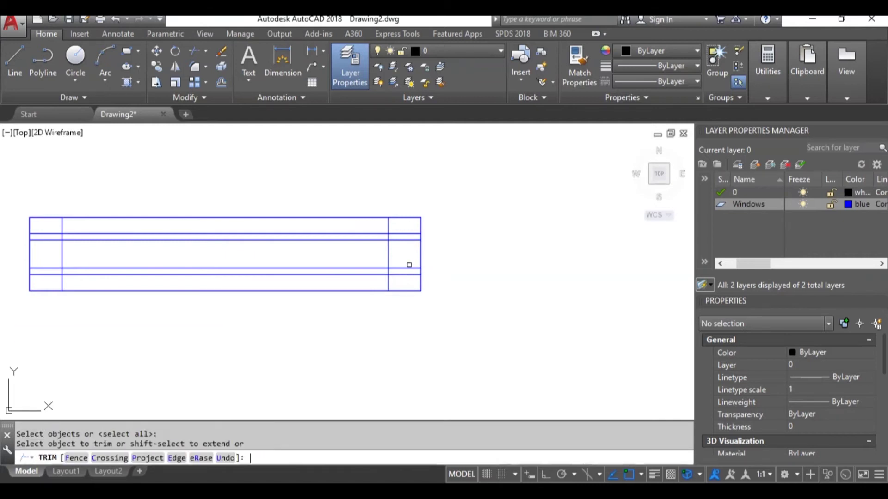
pyautogui.click(402, 276)
pyautogui.moveTo(413, 277); pyautogui.dragTo(413, 252)
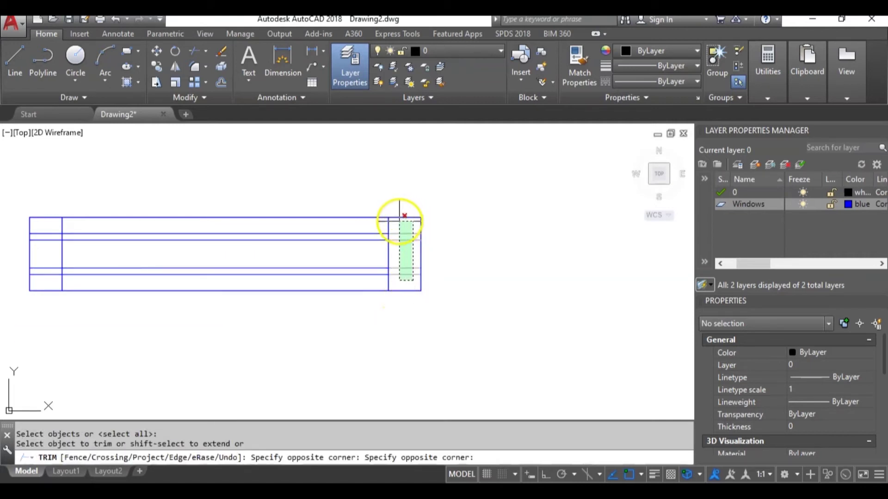
pyautogui.click(397, 217)
pyautogui.click(53, 284)
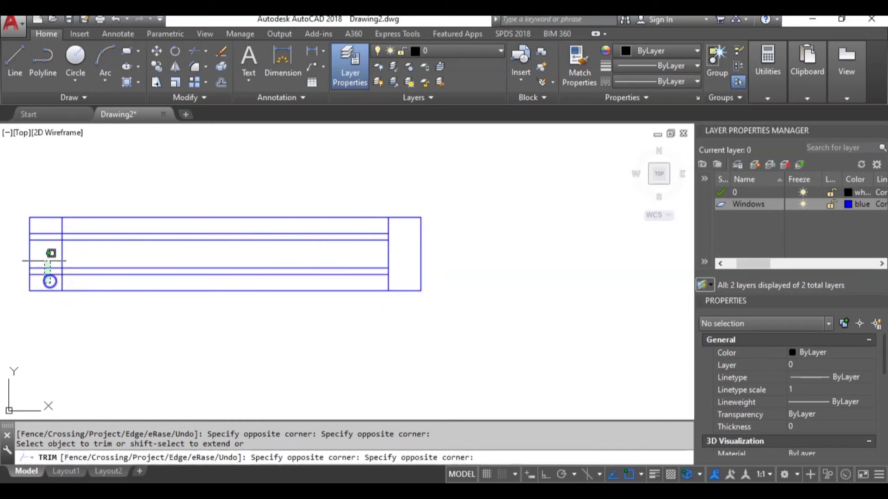
pyautogui.click(35, 222)
pyautogui.press('Escape')
pyautogui.scroll(-4, 268, 249)
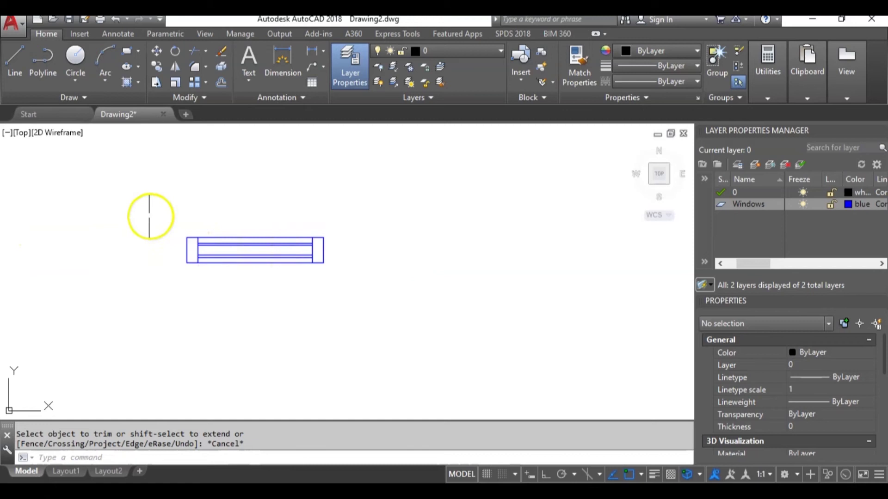
# Make the ten window lines into block Window_1200 with its base point at the centre.
pyautogui.click(151, 216)
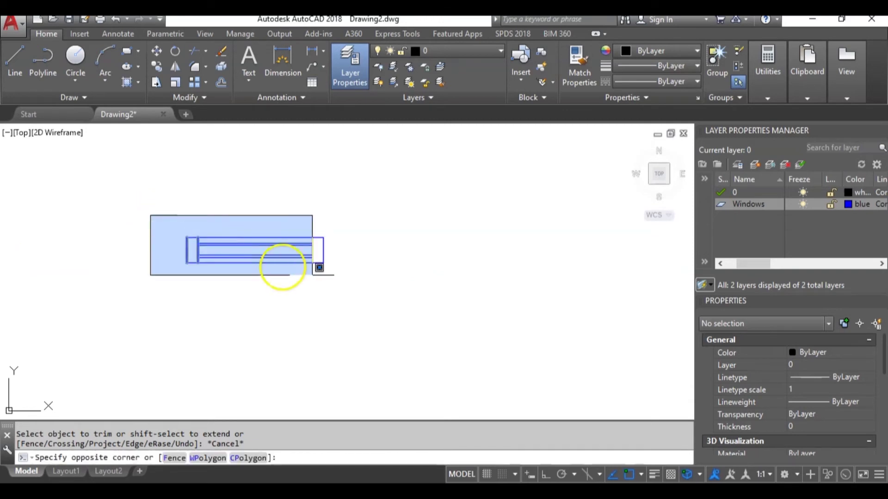
pyautogui.click(409, 302)
pyautogui.write('B')
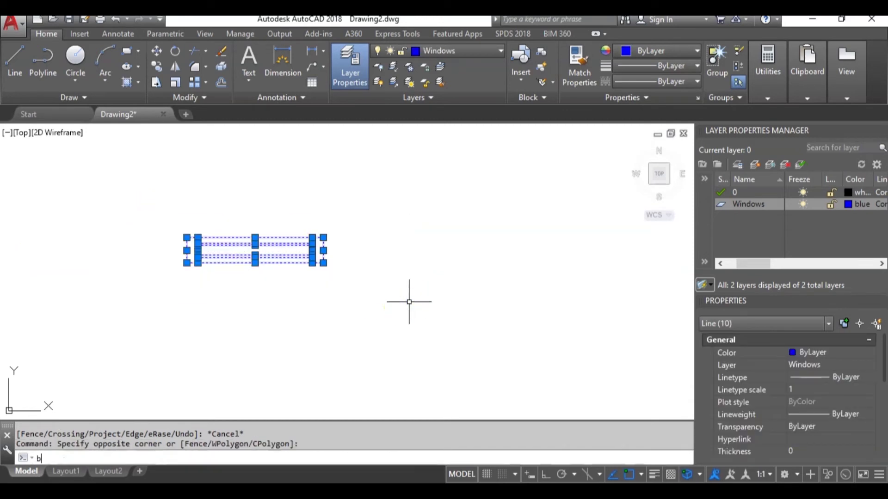
pyautogui.press('Return')
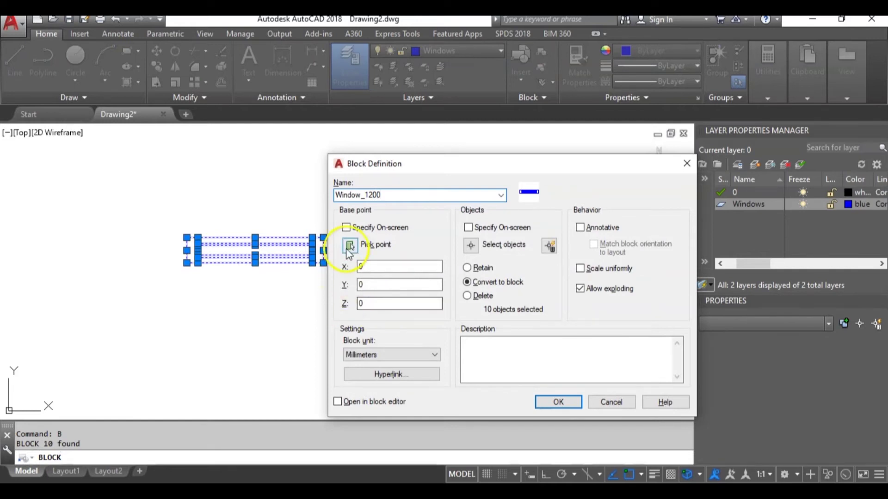
pyautogui.click(350, 248)
pyautogui.scroll(6, 264, 244)
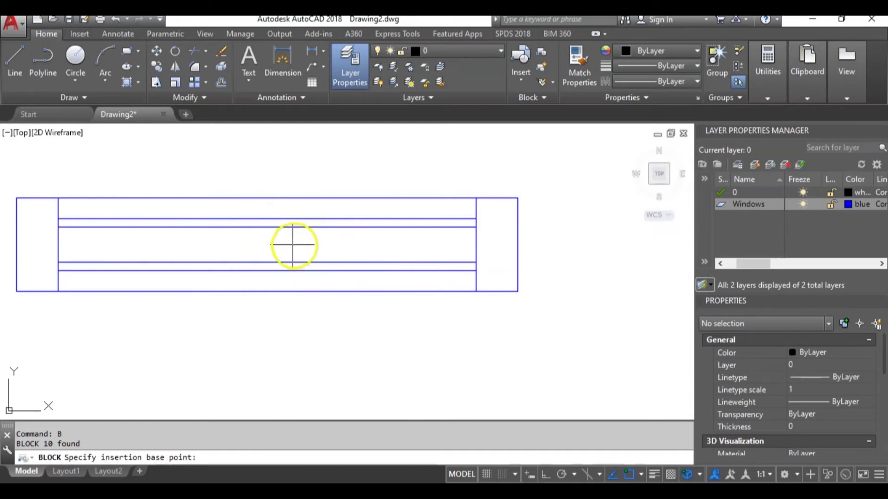
pyautogui.click(264, 245)
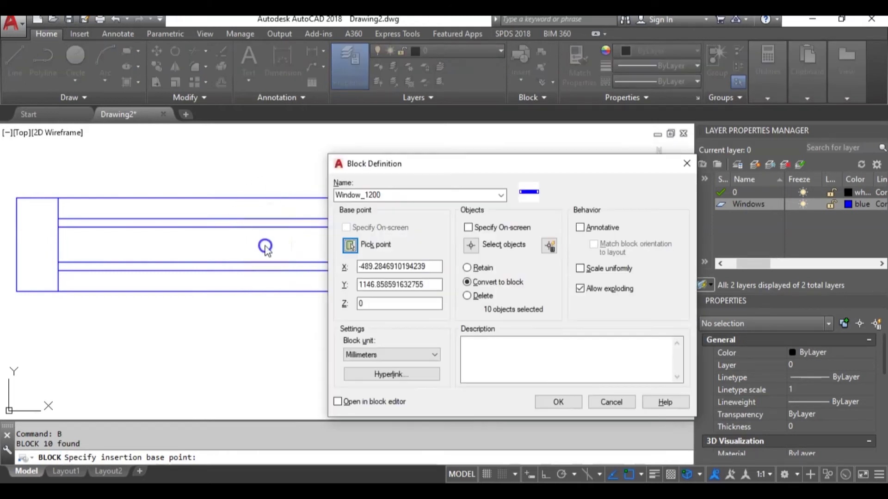
pyautogui.click(558, 401)
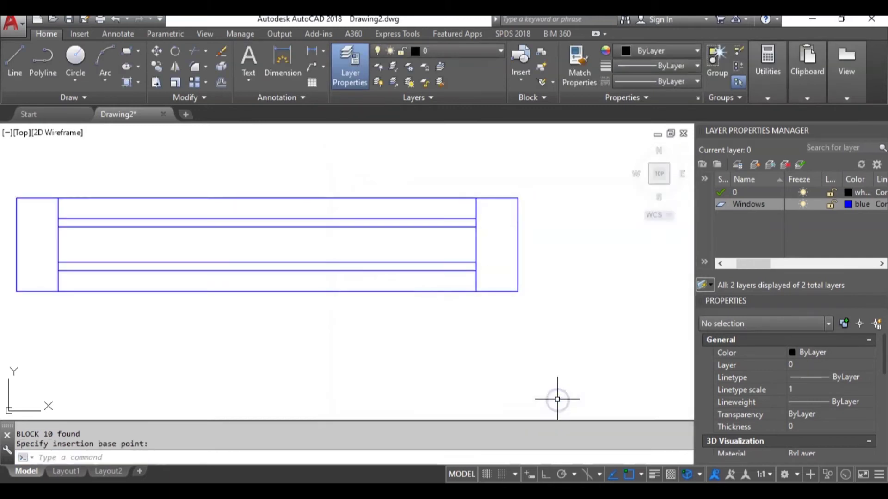
# Double-click the Window_1200 block reference to edit its definition.
pyautogui.scroll(-3, 443, 276)
pyautogui.scroll(-1, 443, 275)
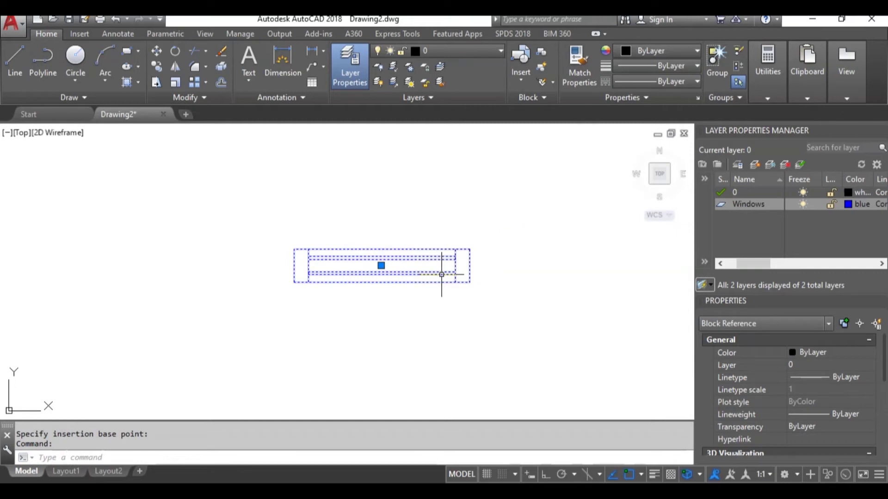
pyautogui.doubleClick(441, 274)
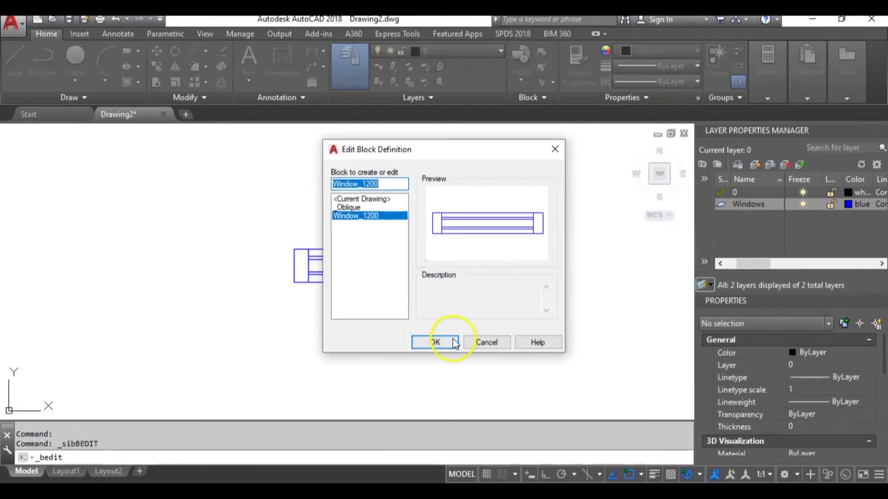
# Open Window_1200 in the Block Editor and browse the Parameters, Actions, Parameter Sets and Constraints palettes.
pyautogui.click(453, 342)
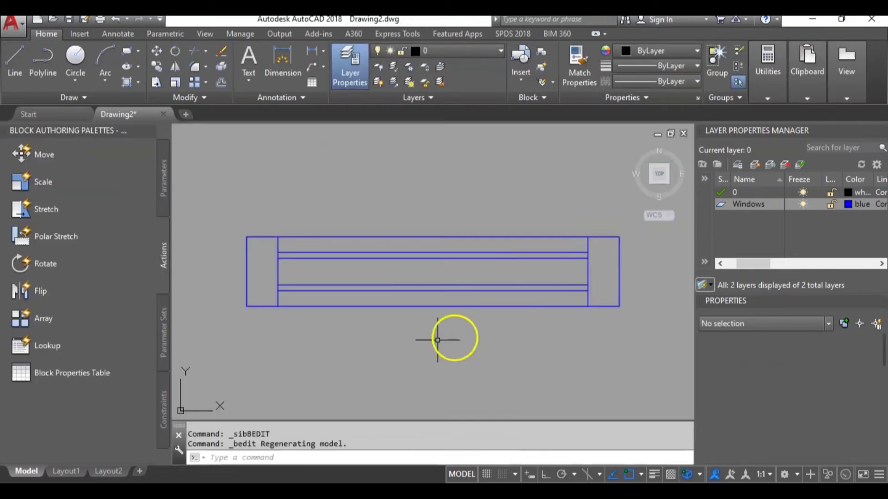
pyautogui.scroll(-1, 399, 288)
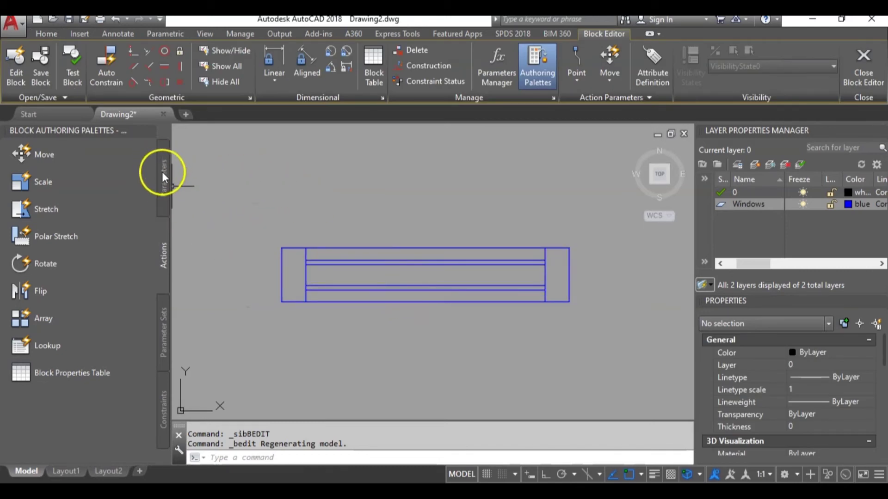
pyautogui.click(164, 188)
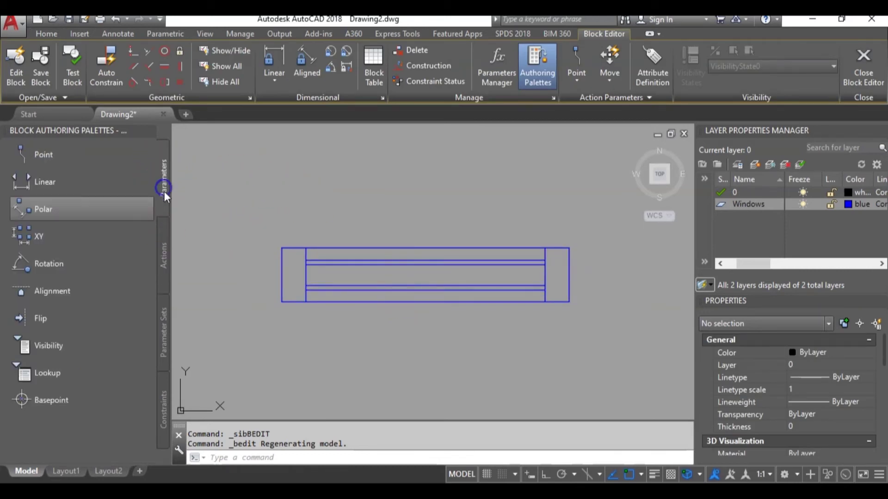
pyautogui.click(165, 243)
pyautogui.click(165, 321)
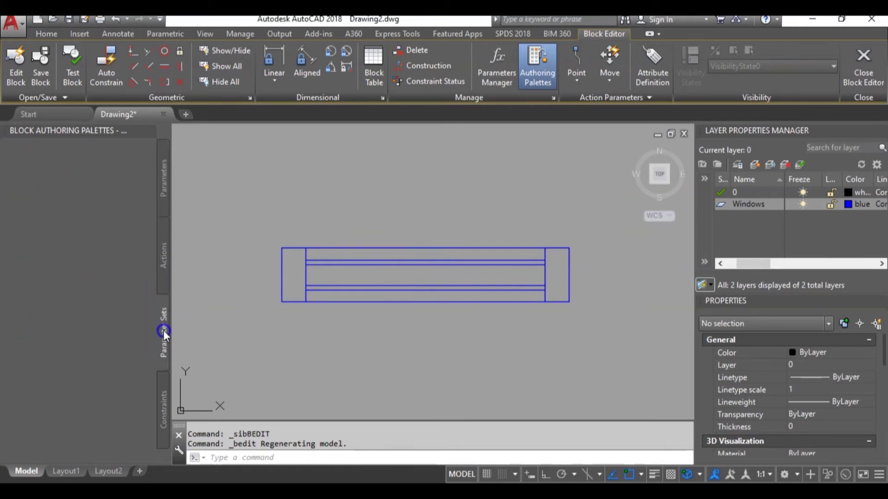
pyautogui.click(164, 403)
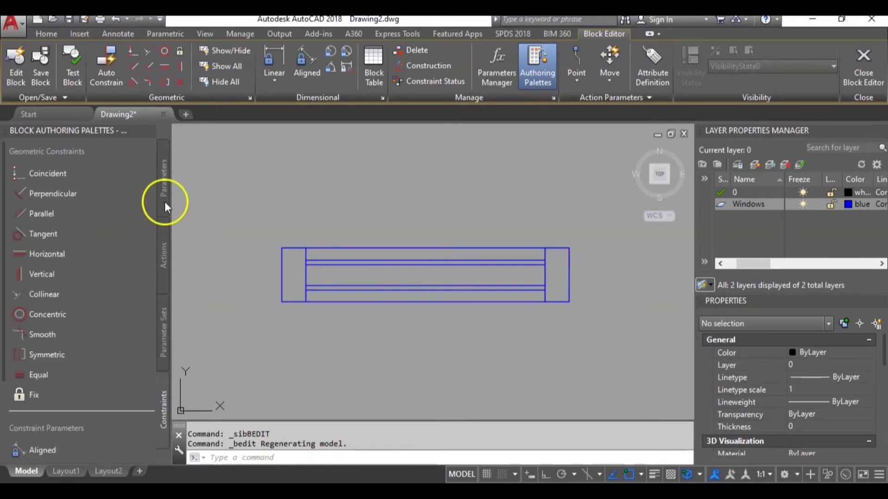
pyautogui.click(165, 168)
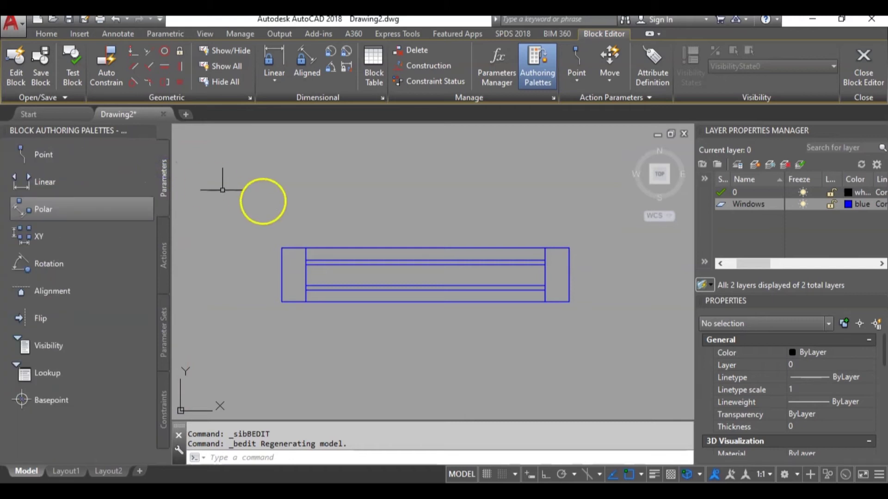
pyautogui.moveTo(509, 255); pyautogui.dragTo(451, 246, button='middle')
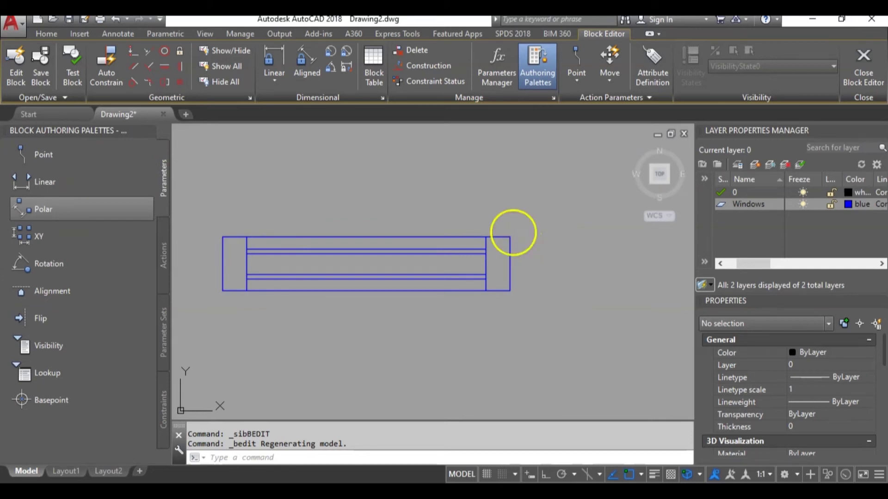
# Add a linear parameter from the lower-left to lower-right corner with its label below, then select Distance1.
pyautogui.click(47, 181)
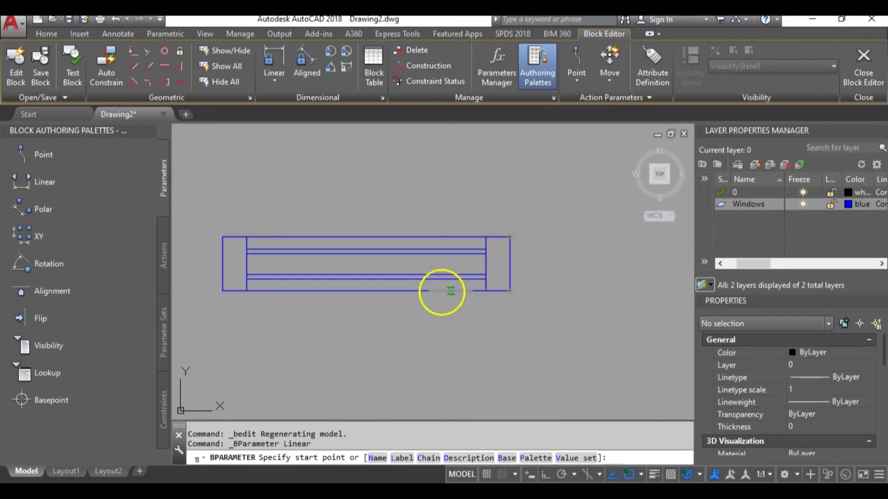
pyautogui.click(223, 290)
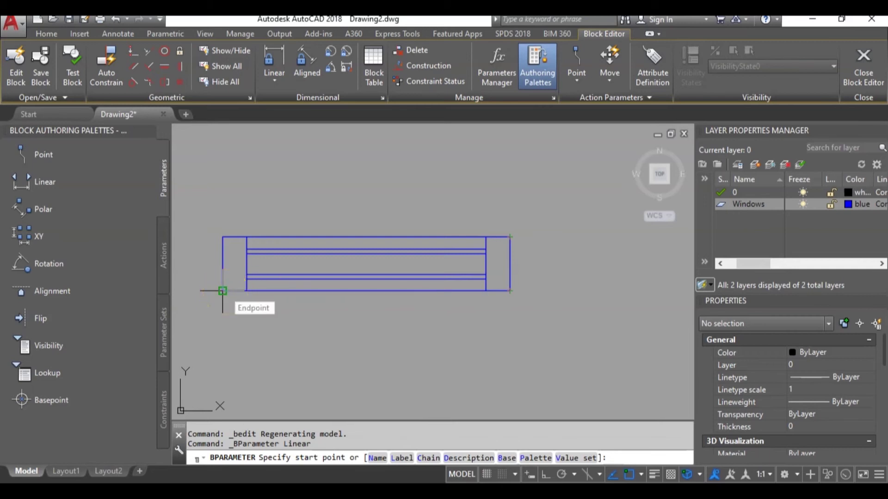
pyautogui.moveTo(223, 291); pyautogui.dragTo(509, 291)
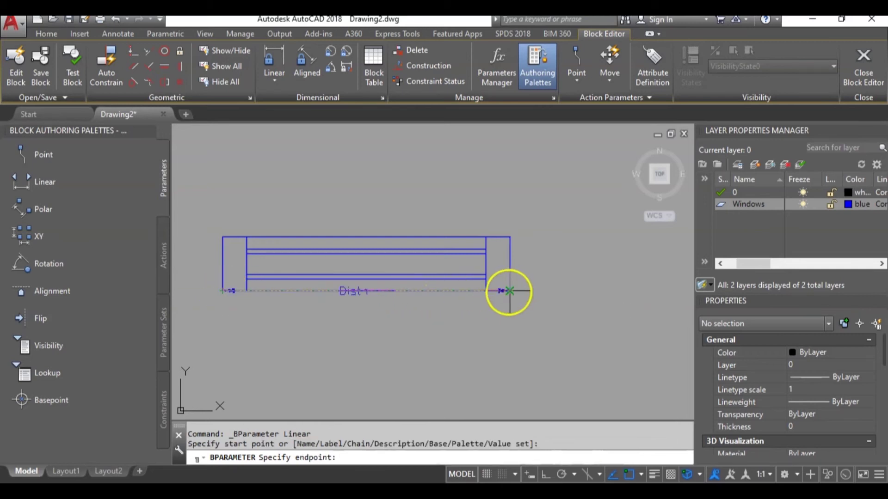
pyautogui.click(509, 290)
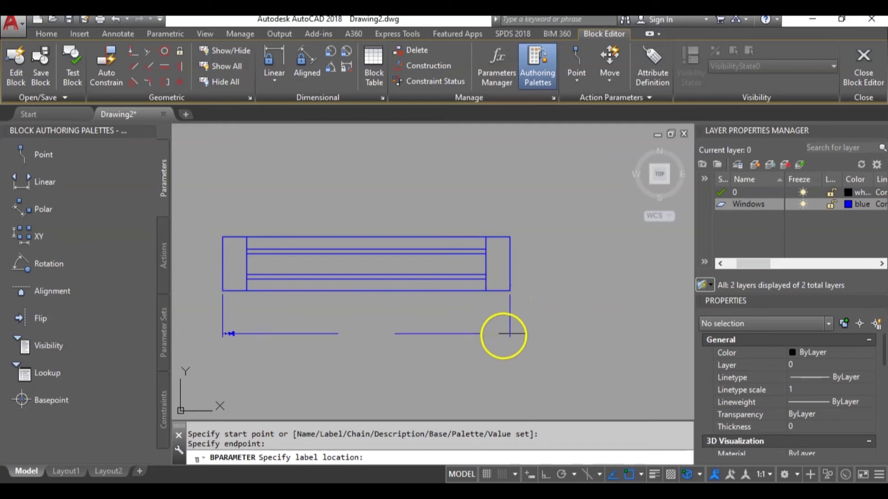
pyautogui.click(503, 328)
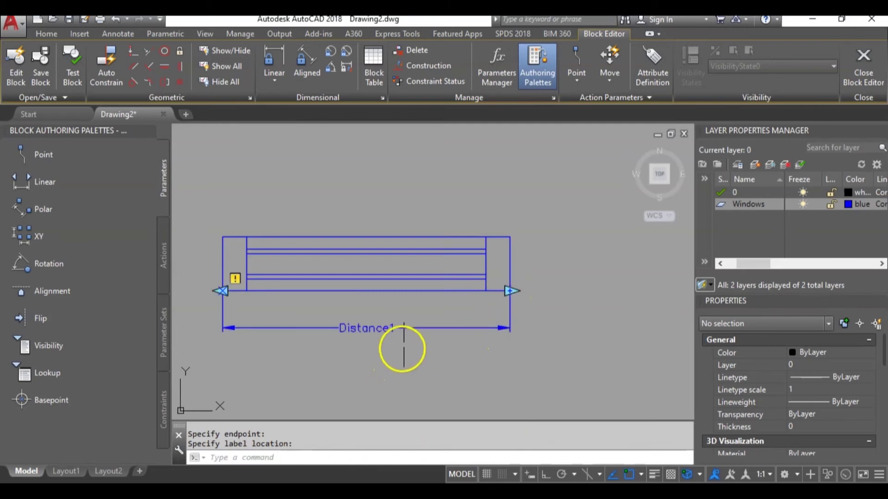
pyautogui.click(410, 337)
pyautogui.click(391, 316)
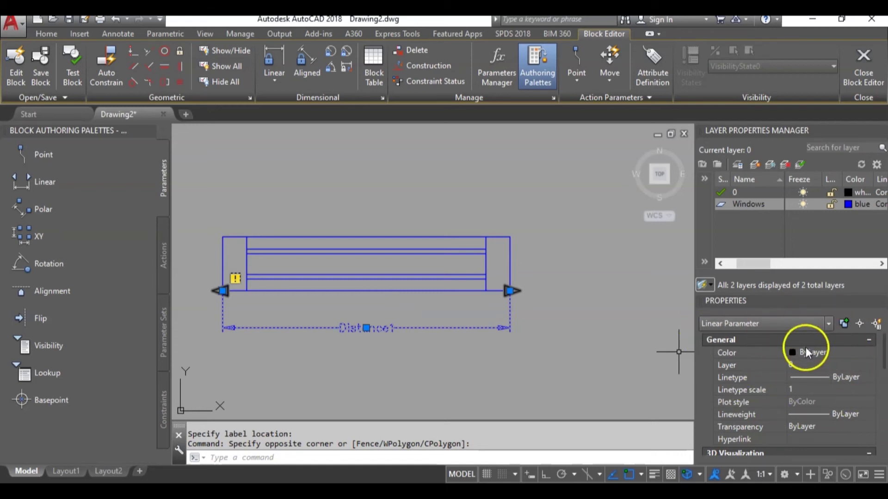
# In Properties, rename Distance1 to Width and set Number of Grips to 1.
pyautogui.rightClick(467, 327)
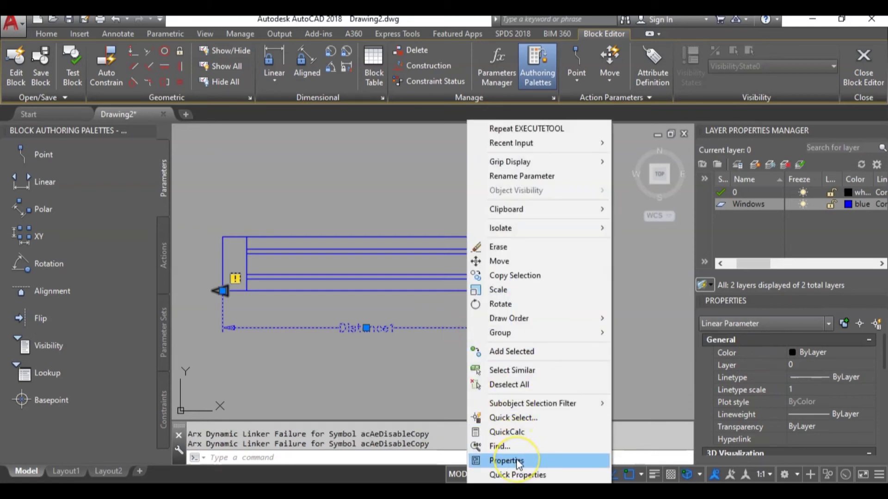
pyautogui.click(641, 335)
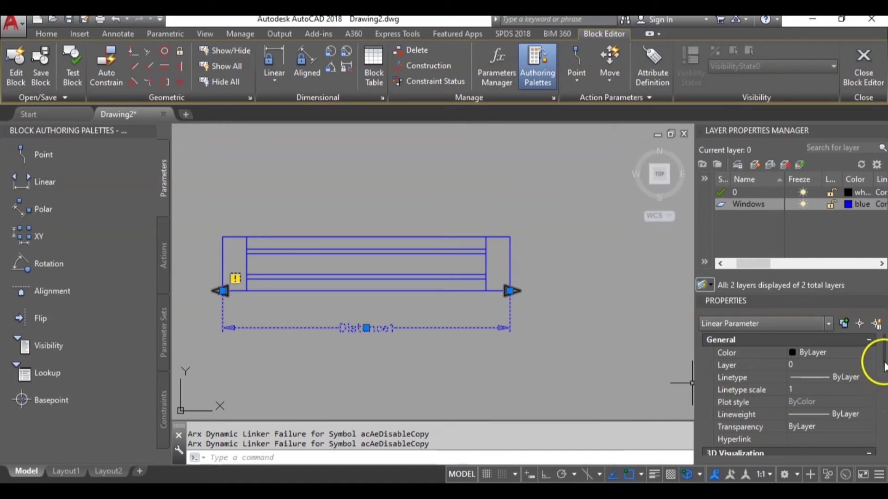
pyautogui.scroll(-3, 879, 375)
pyautogui.scroll(-3, 864, 381)
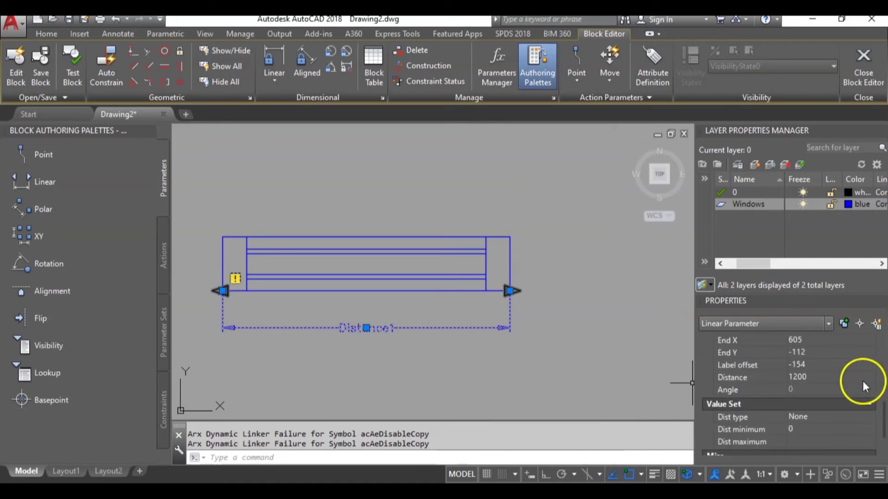
pyautogui.scroll(2, 862, 380)
pyautogui.scroll(4, 861, 381)
pyautogui.scroll(-2, 858, 385)
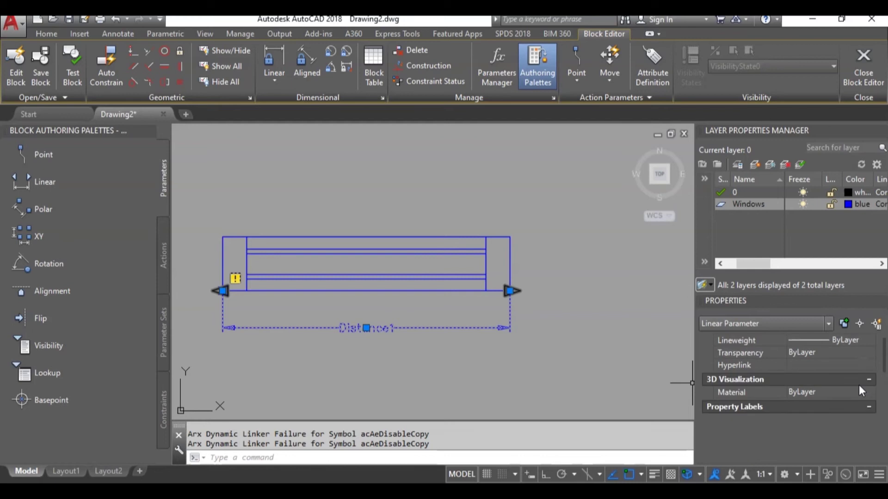
pyautogui.click(824, 419)
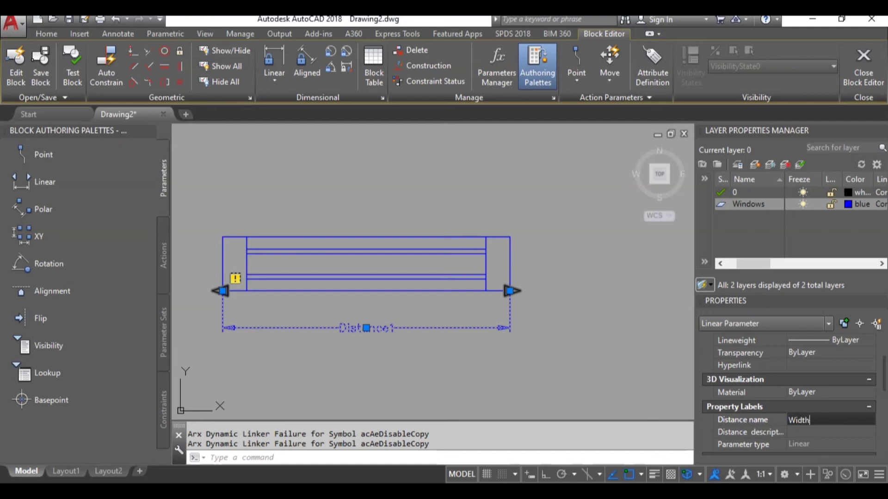
pyautogui.press('Return')
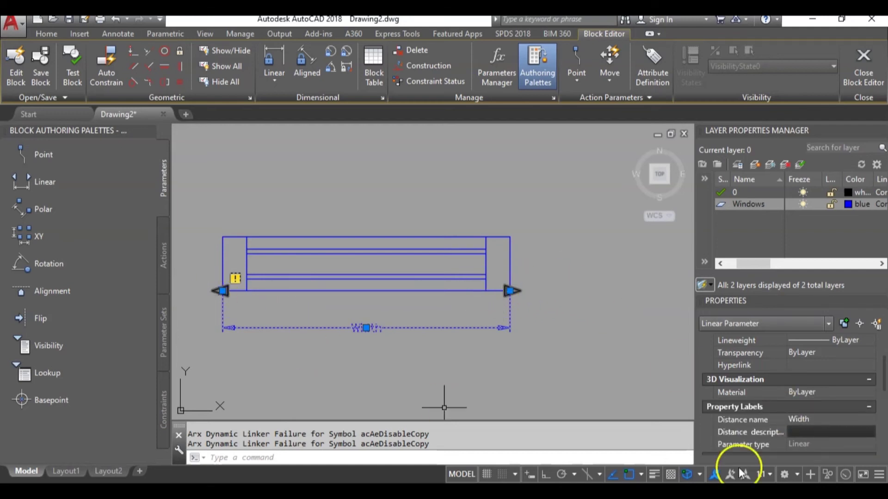
pyautogui.scroll(-3, 862, 425)
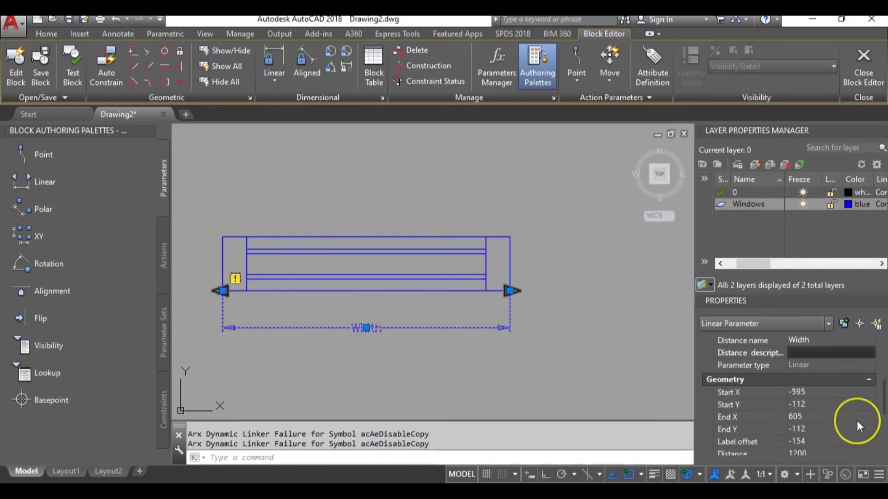
pyautogui.scroll(-4, 856, 420)
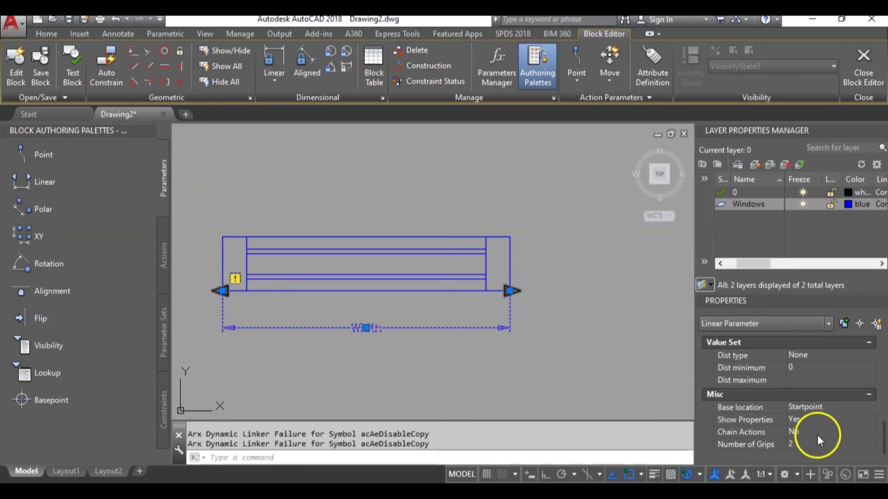
pyautogui.click(826, 443)
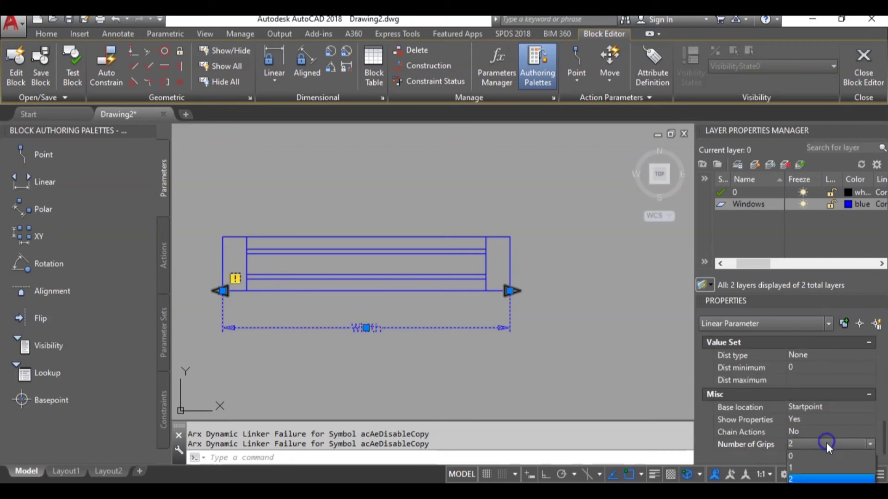
pyautogui.click(817, 467)
pyautogui.press('Escape')
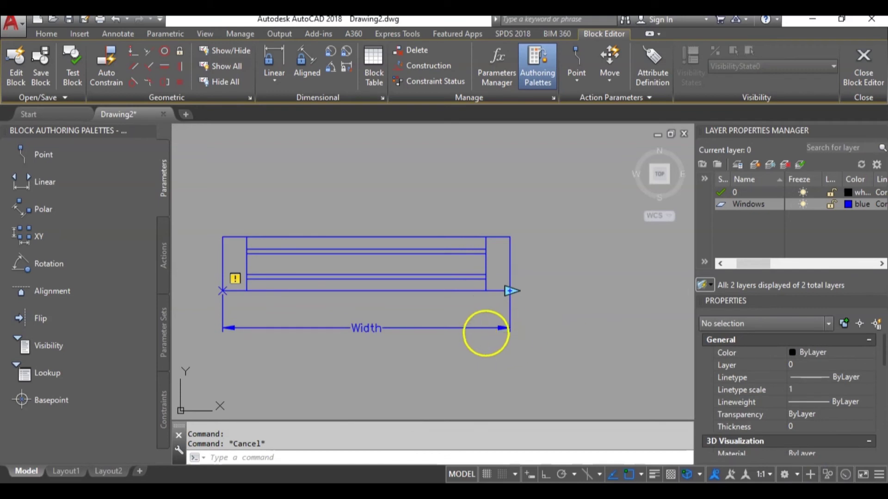
# Start a Stretch action on the Width parameter's right end and frame the window's right side.
pyautogui.click(163, 250)
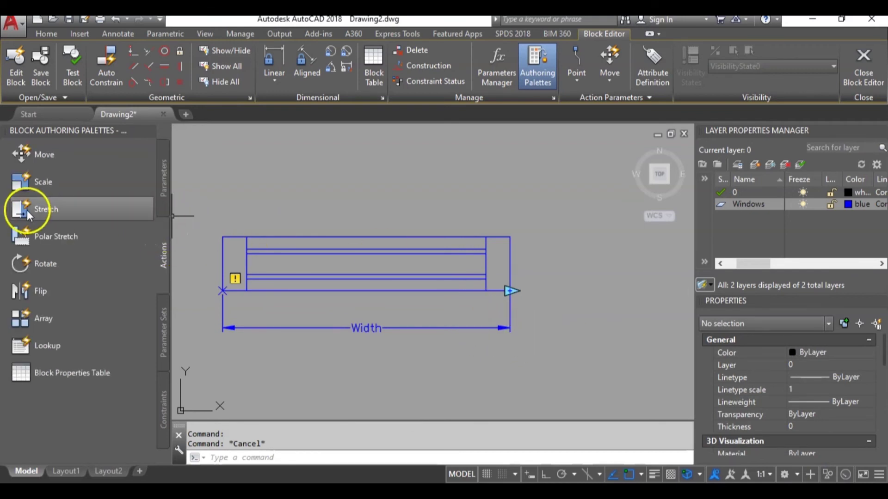
pyautogui.click(40, 209)
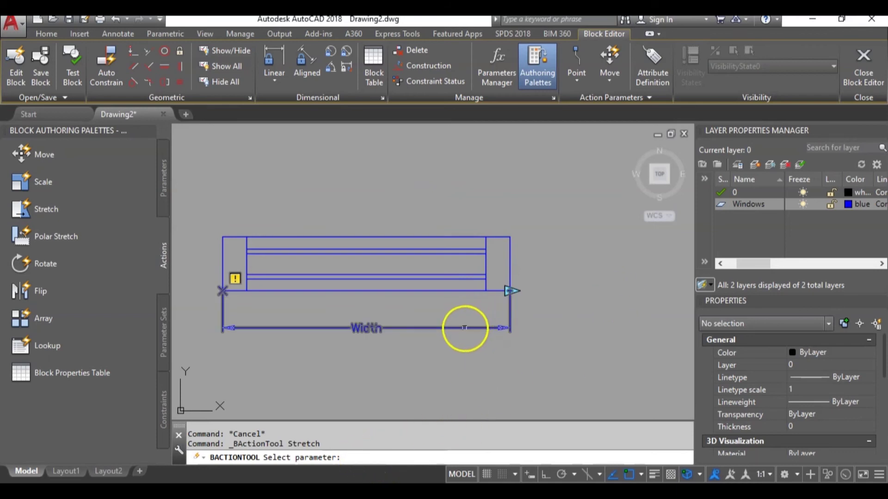
pyautogui.click(464, 328)
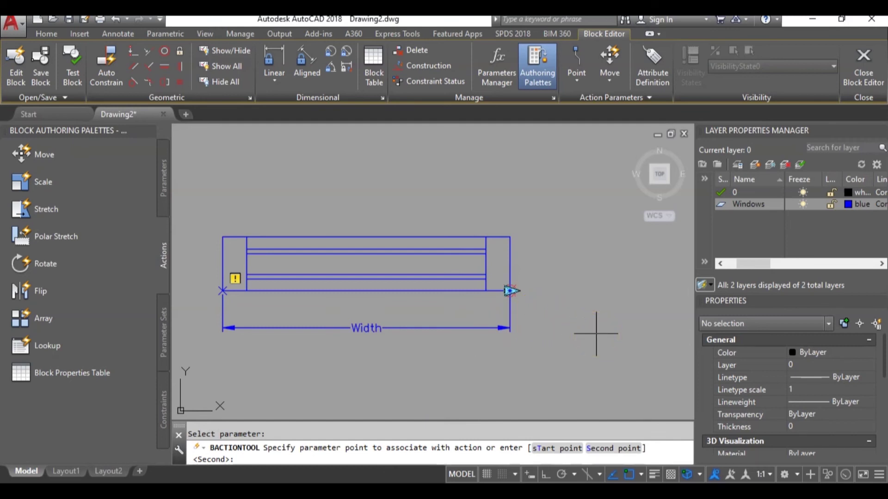
pyautogui.click(510, 292)
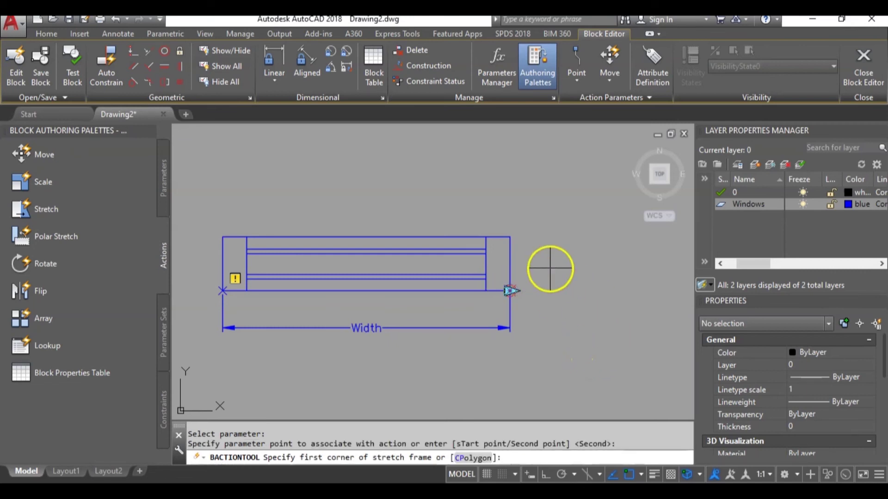
pyautogui.click(569, 216)
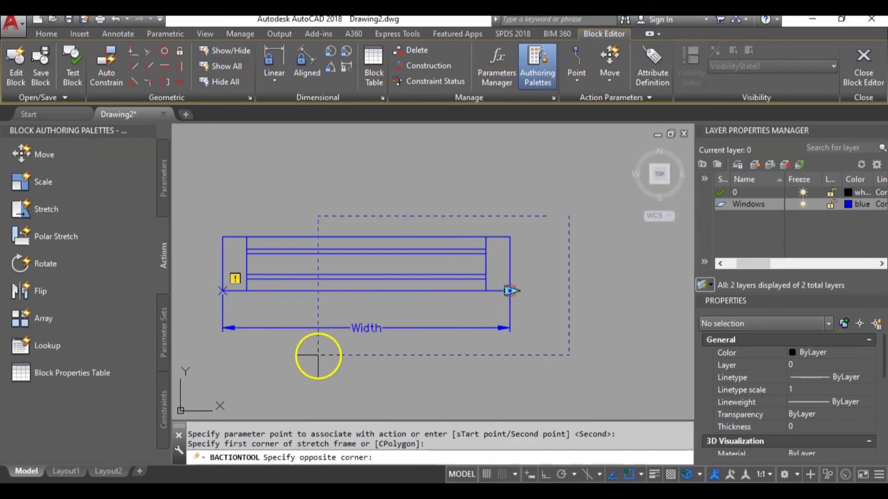
pyautogui.click(318, 355)
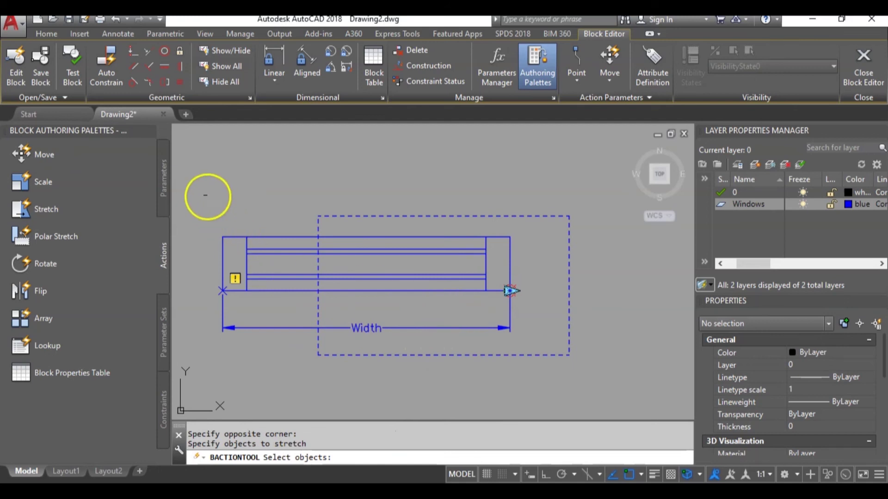
# Select the window's objects for the stretch, excluding the two left end lines.
pyautogui.click(192, 184)
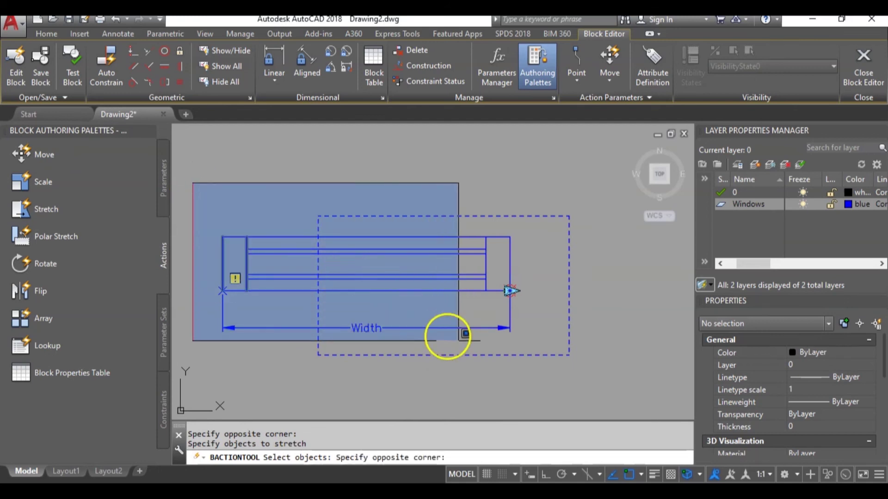
pyautogui.click(603, 371)
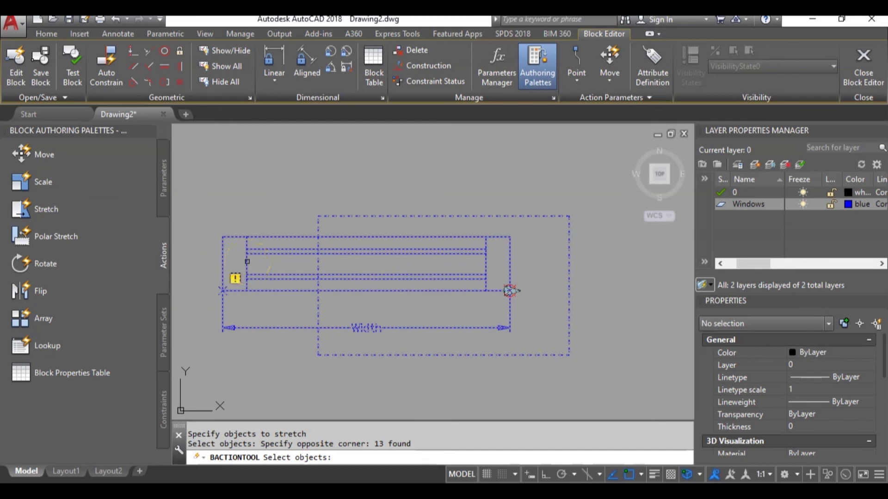
pyautogui.keyDown('shift'); pyautogui.click(247, 262); pyautogui.keyUp('shift')
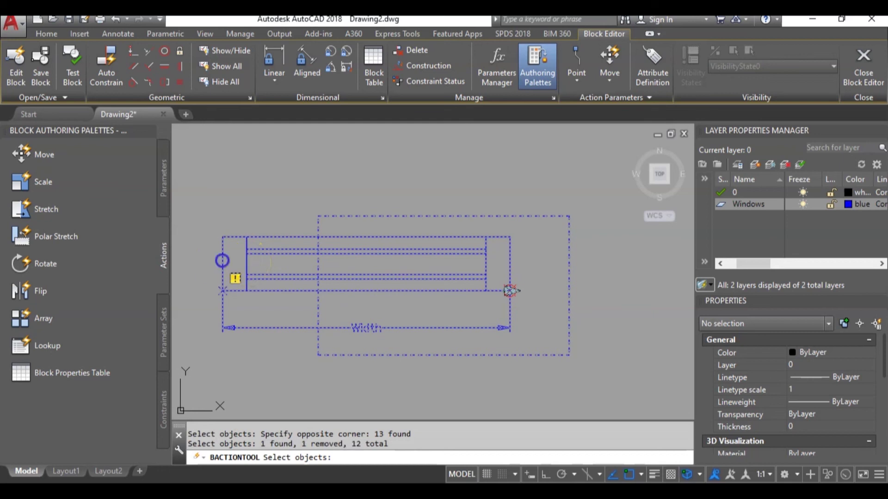
pyautogui.keyDown('shift'); pyautogui.click(223, 261); pyautogui.keyUp('shift')
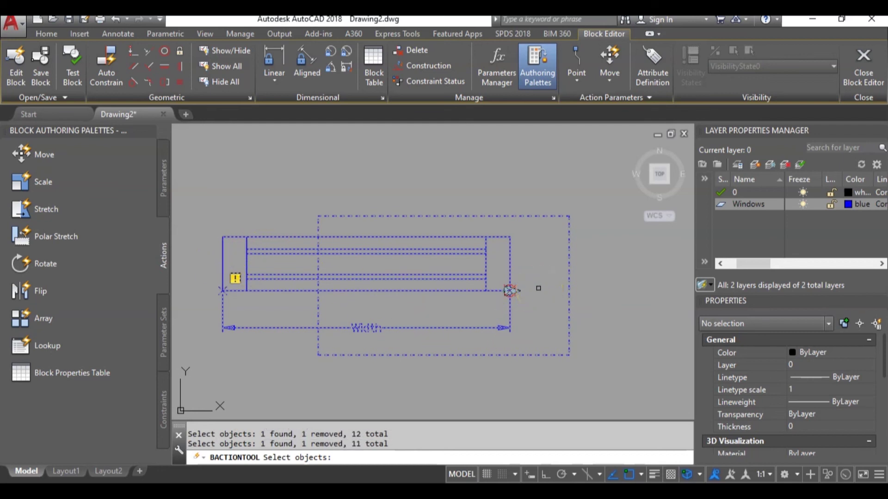
pyautogui.press('Return')
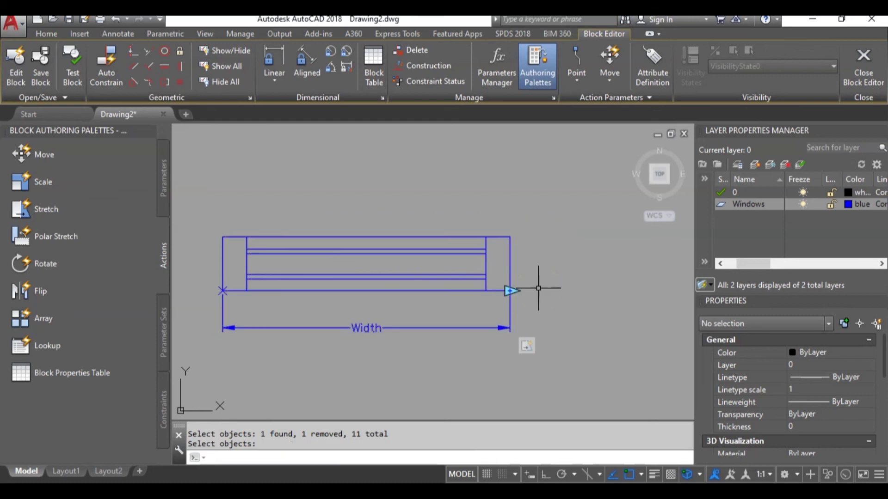
# Close the Block Editor saving changes to Window_1200, and select the placed block.
pyautogui.click(863, 67)
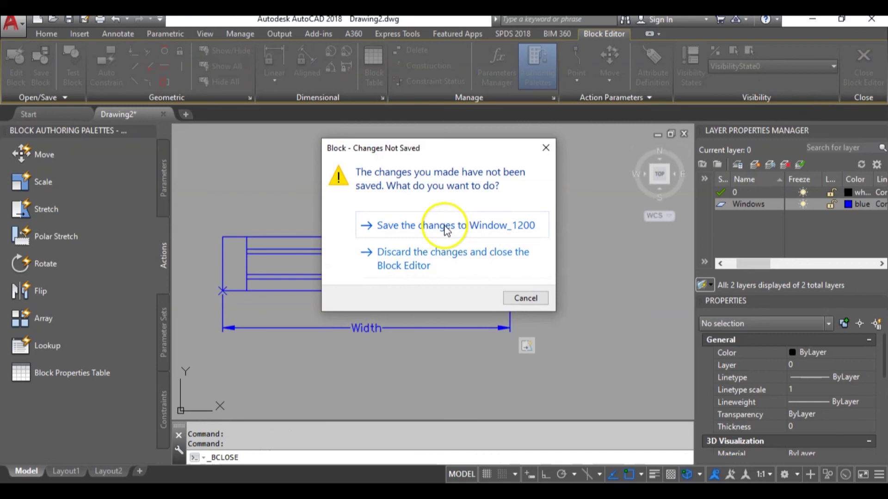
pyautogui.click(446, 230)
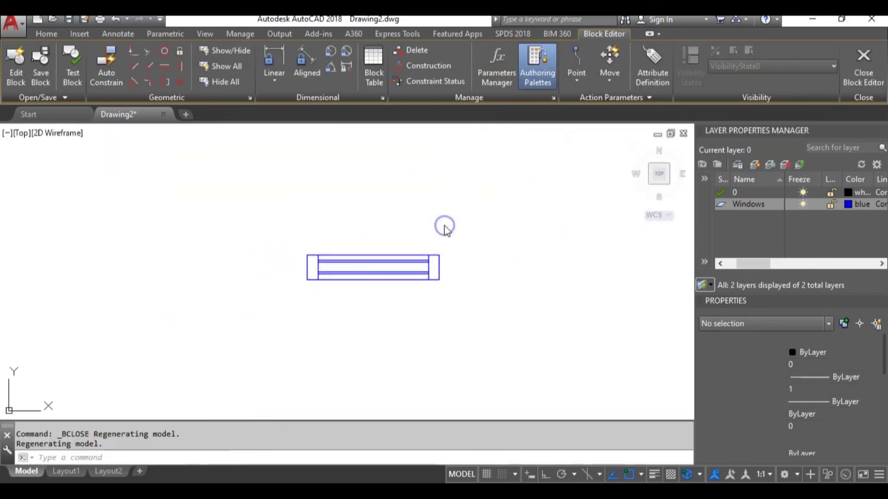
pyautogui.click(405, 277)
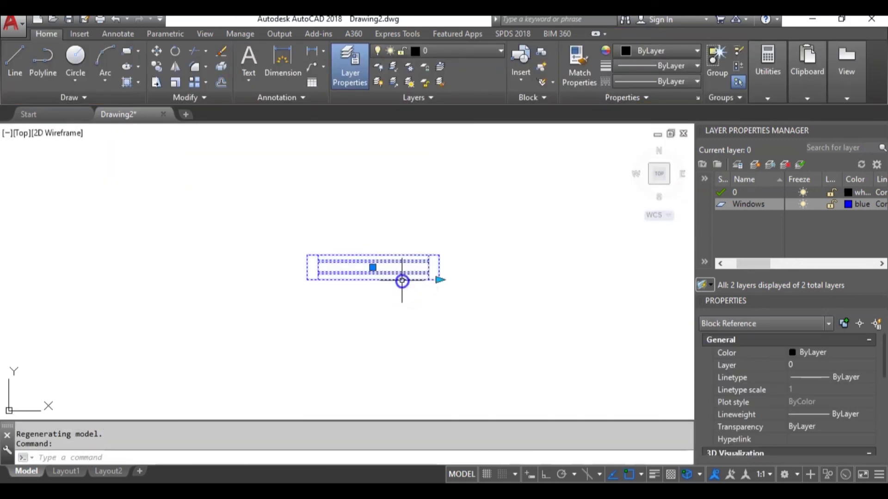
# Resize the window with its Width grip using values 300, then 600.
pyautogui.click(439, 280)
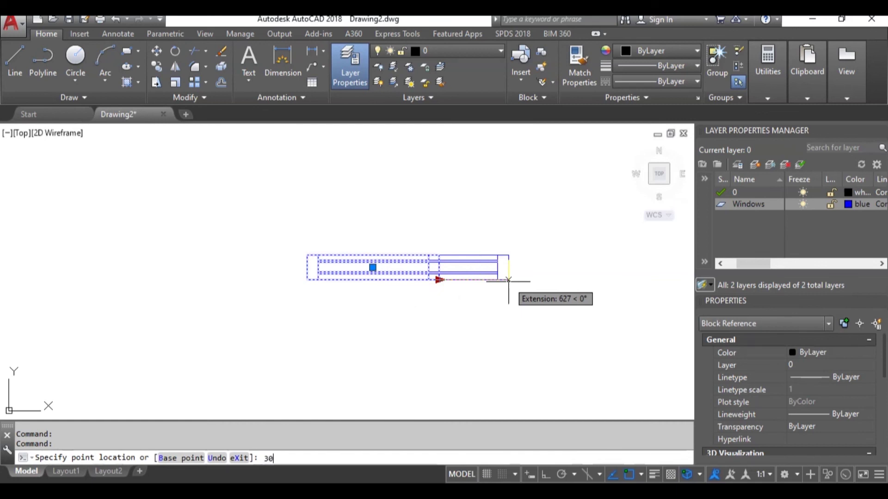
pyautogui.press('Return')
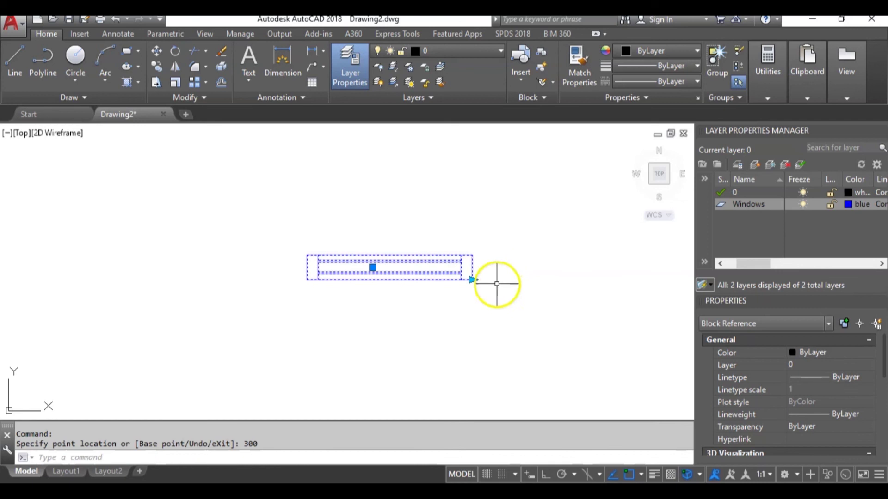
pyautogui.click(472, 280)
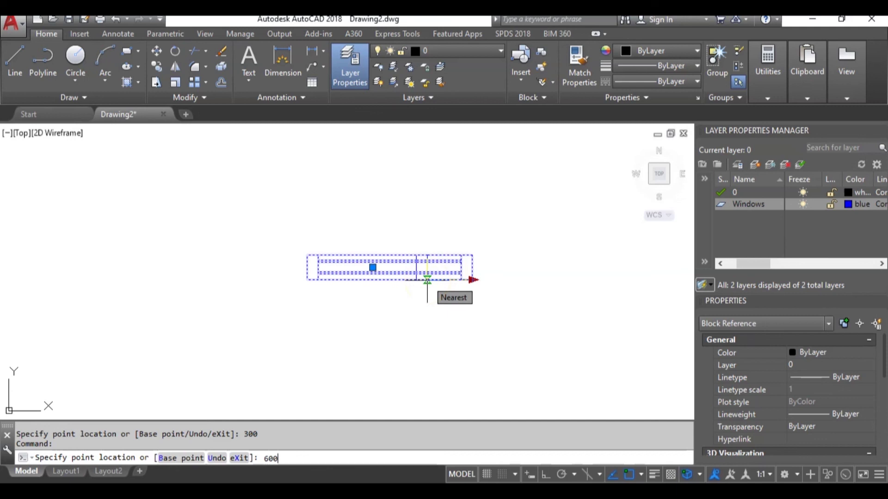
pyautogui.press('Return')
# Place a linear dimension across the window's top corners, reading 900 above the window.
pyautogui.press('Escape')
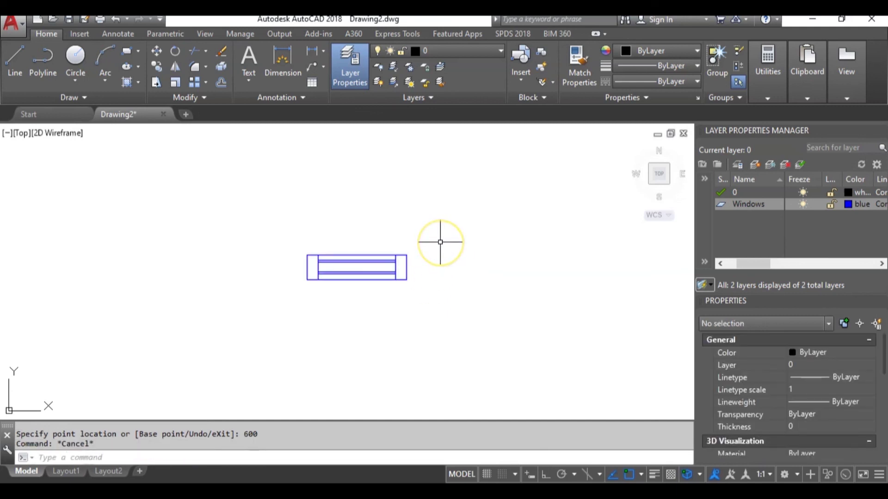
pyautogui.write('dli')
pyautogui.press('Return')
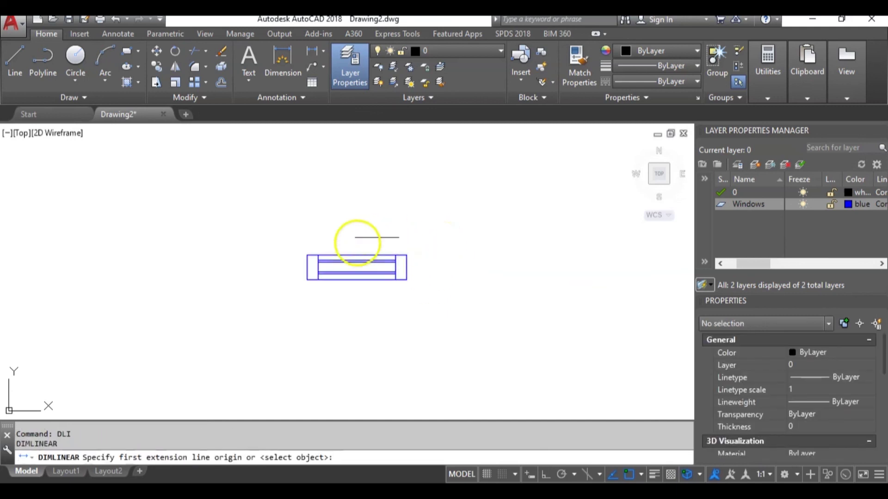
pyautogui.click(307, 255)
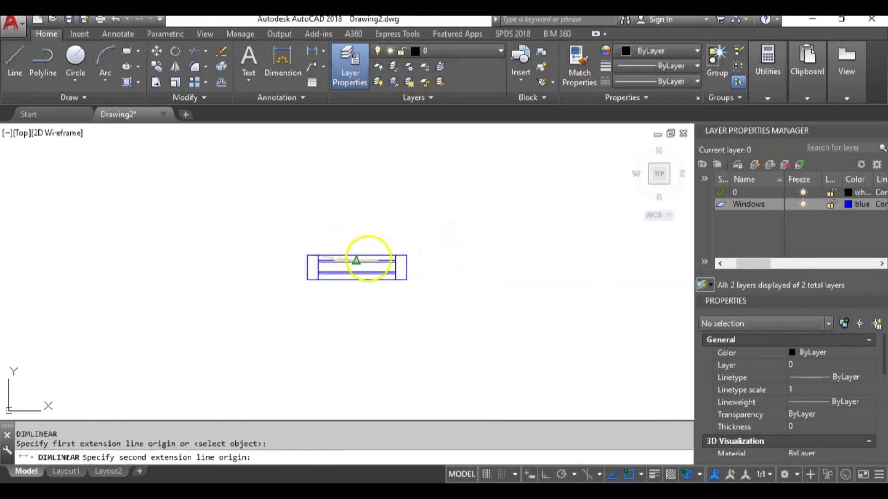
pyautogui.click(406, 255)
pyautogui.click(430, 236)
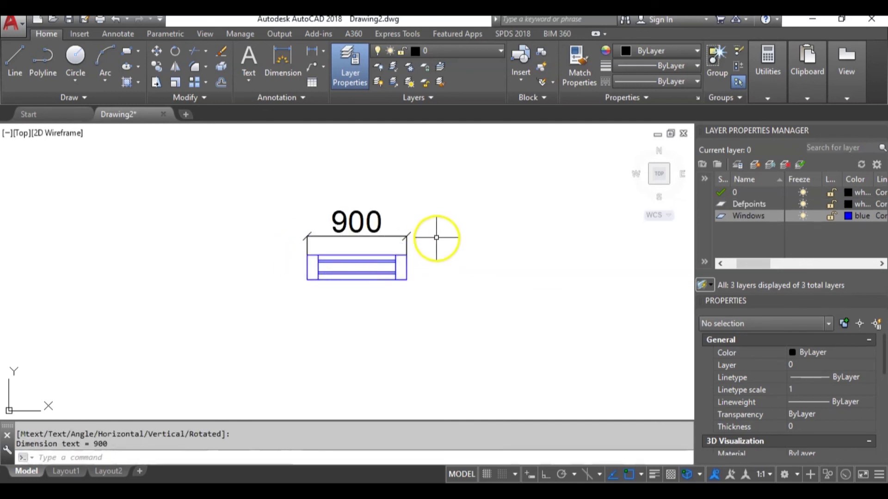